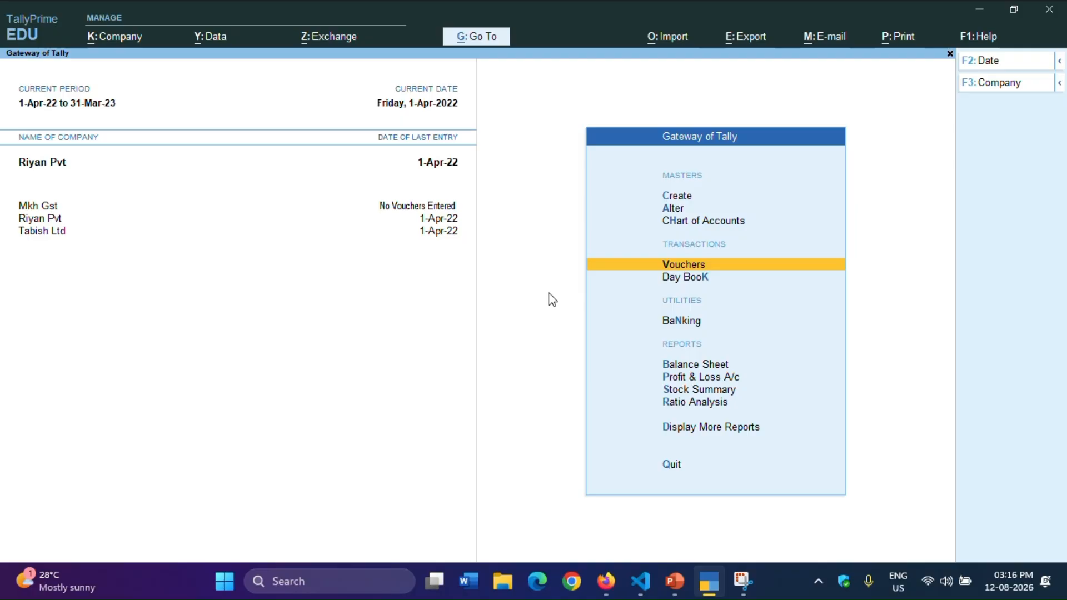
Open voucher entry and keep the Purchase voucher in Item Invoice mode.
key(Return)
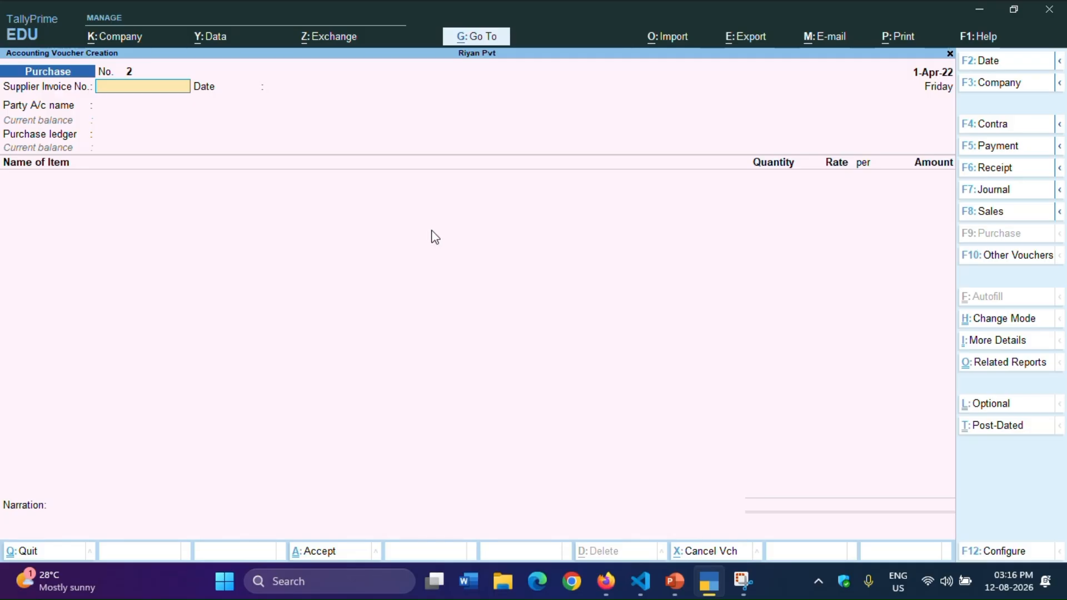
key(ctrl+h)
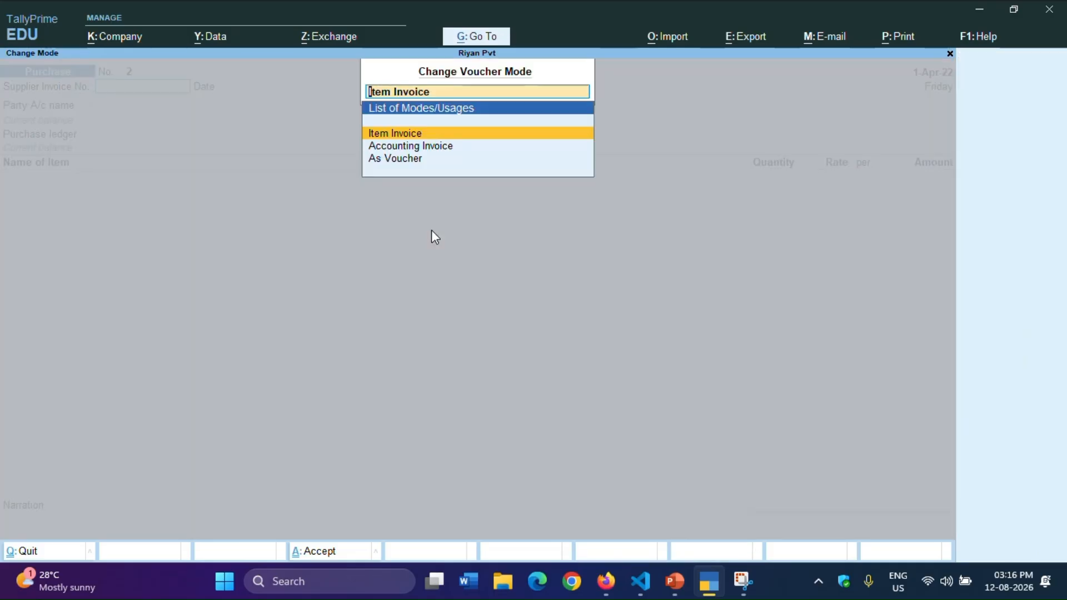
key(BackSpace)
key(Return)
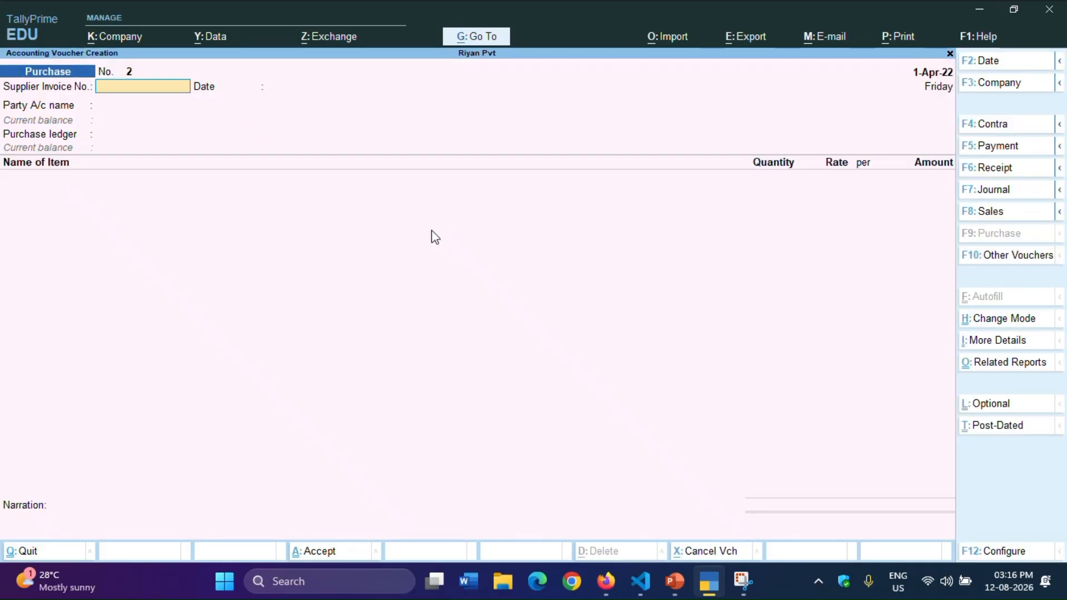
Look through the Sales, Payment and Receipt voucher screens and return to the Purchase voucher.
click(997, 212)
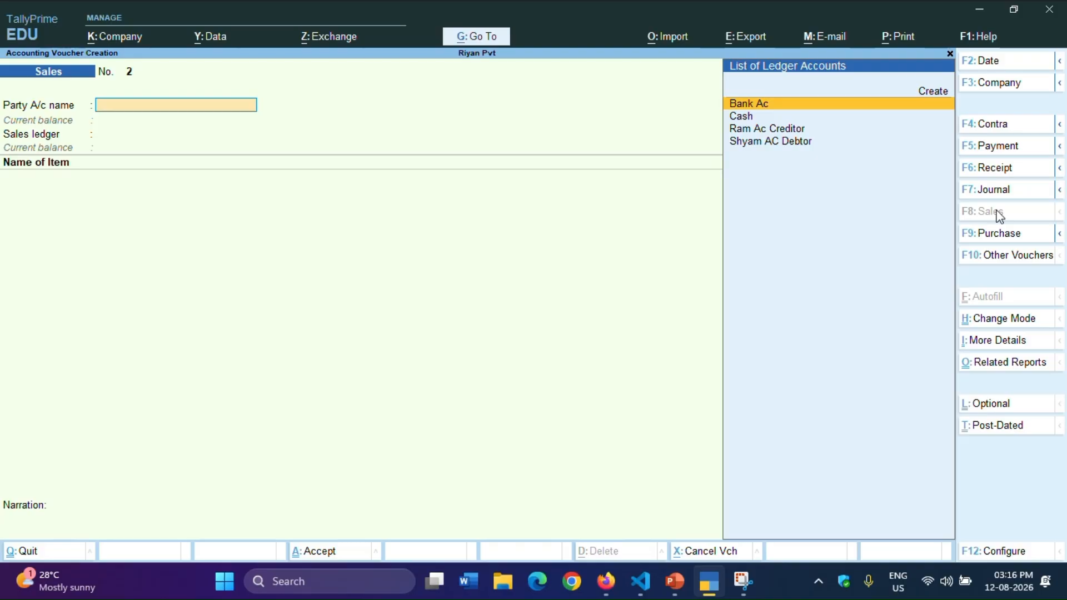
click(994, 241)
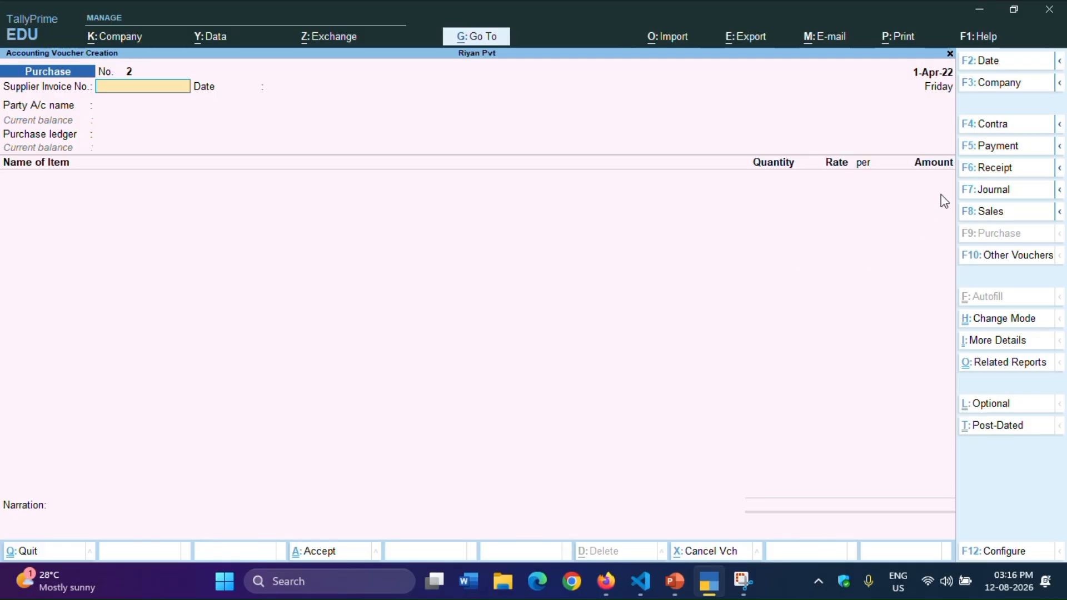
click(992, 147)
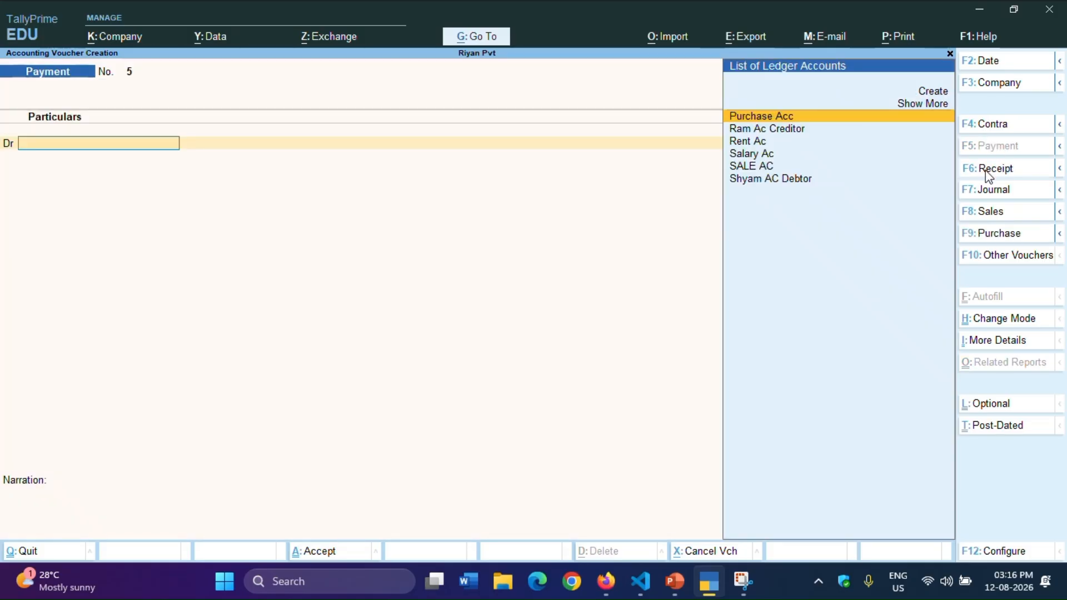
click(989, 171)
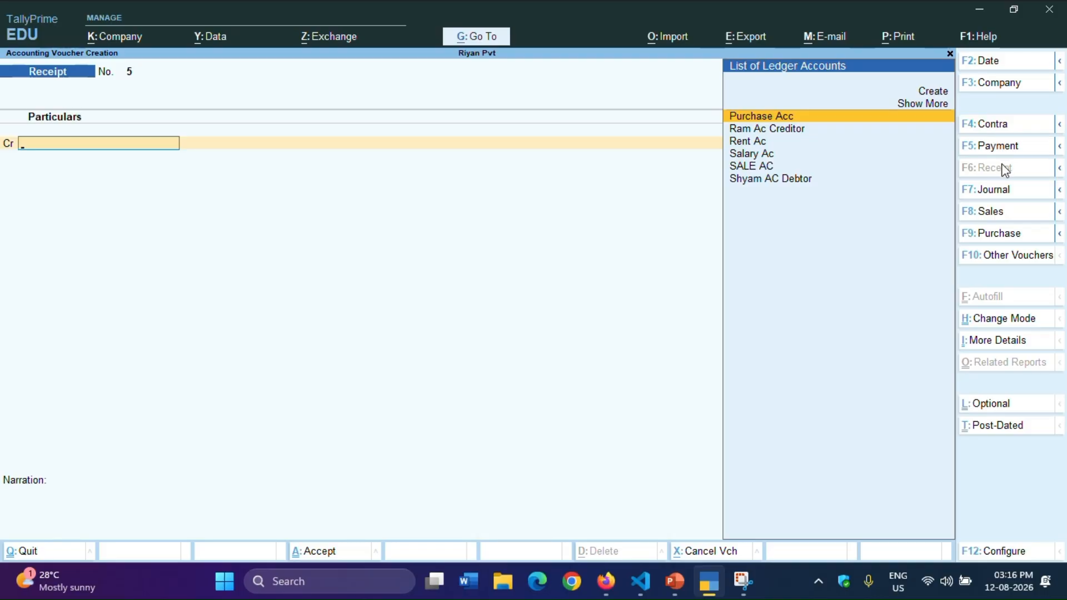
click(993, 212)
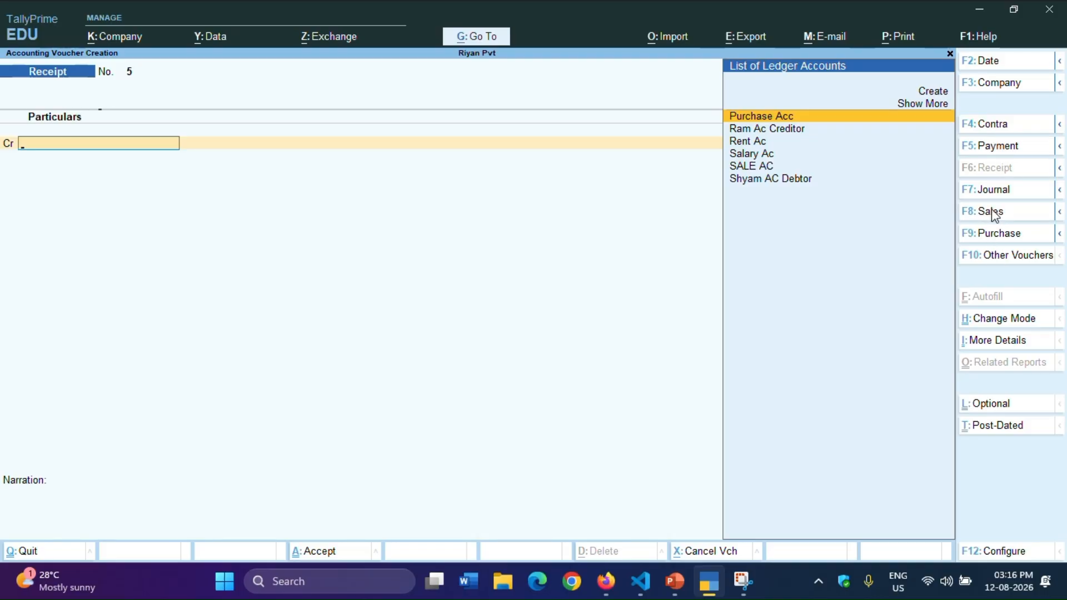
click(999, 239)
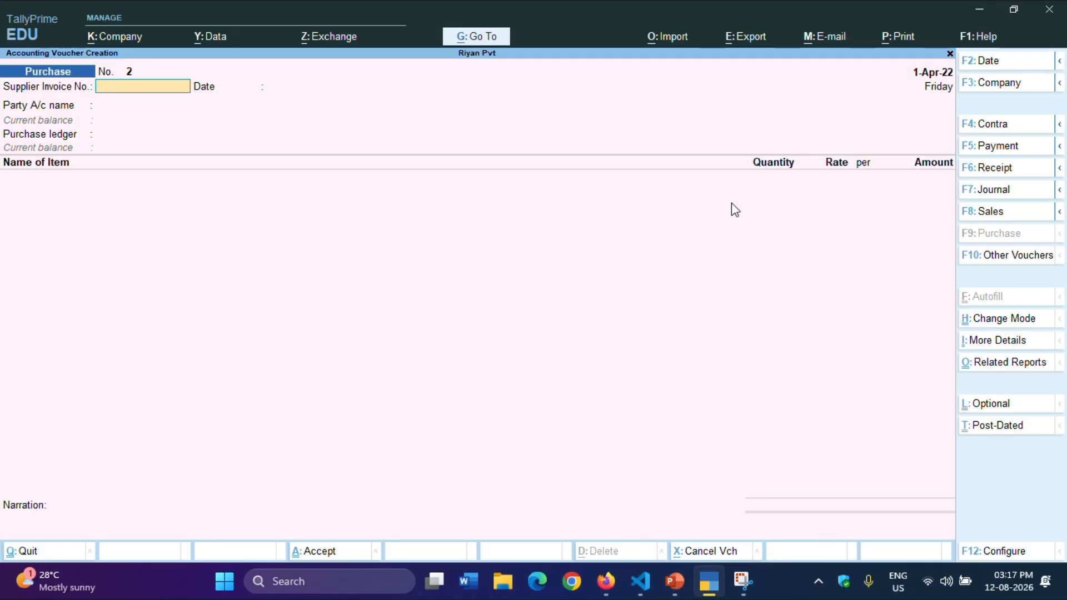
Enter supplier invoice number 654564, keep the date 1-Apr-22, and select the creditor ledger as the party account.
text(654564)
key(Return)
key(Return)
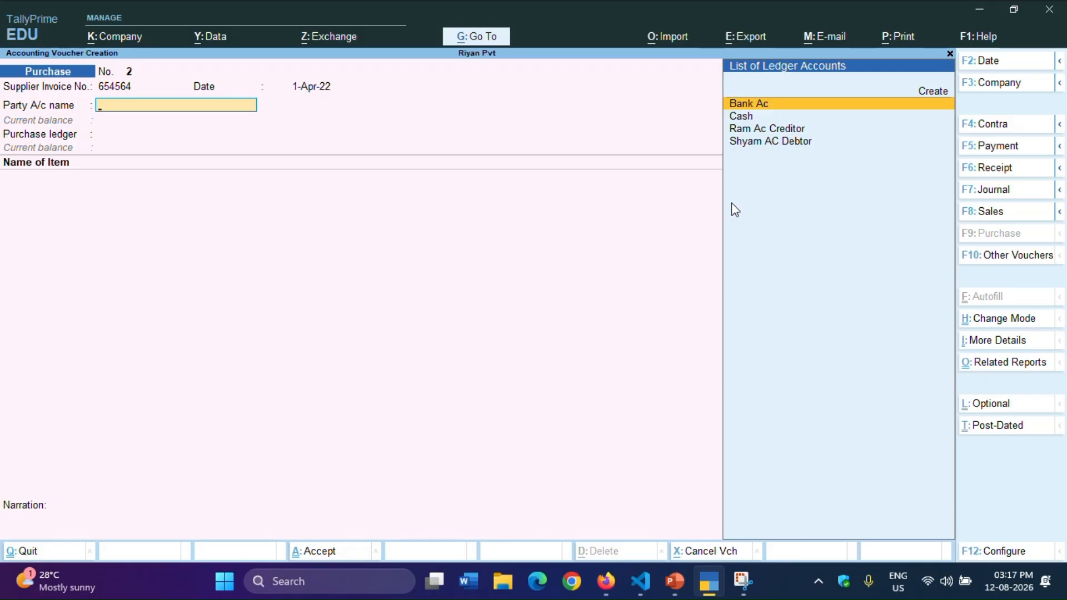
key(Down)
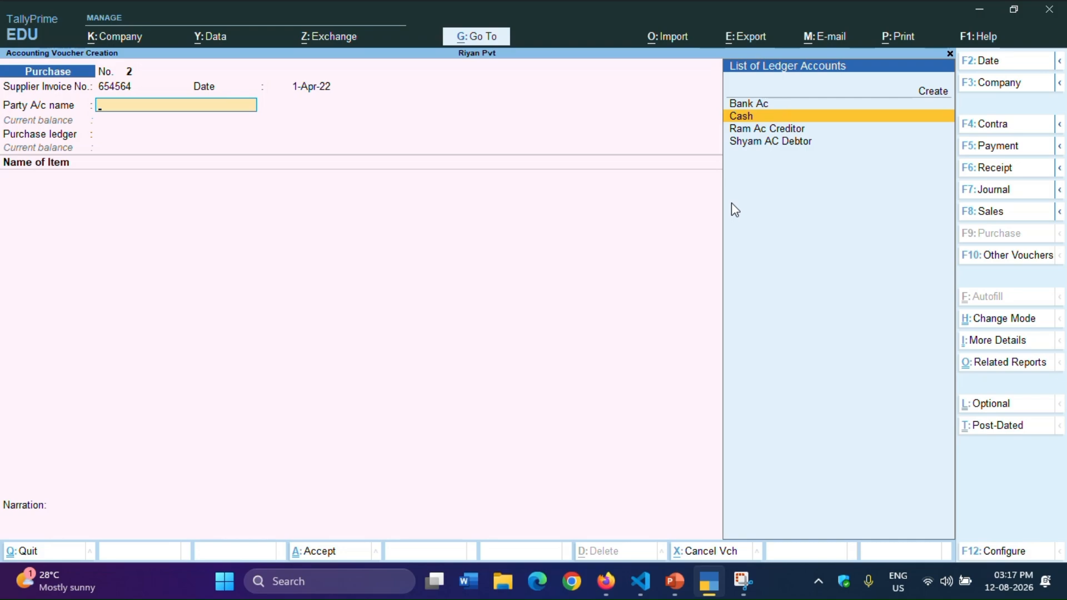
key(Down)
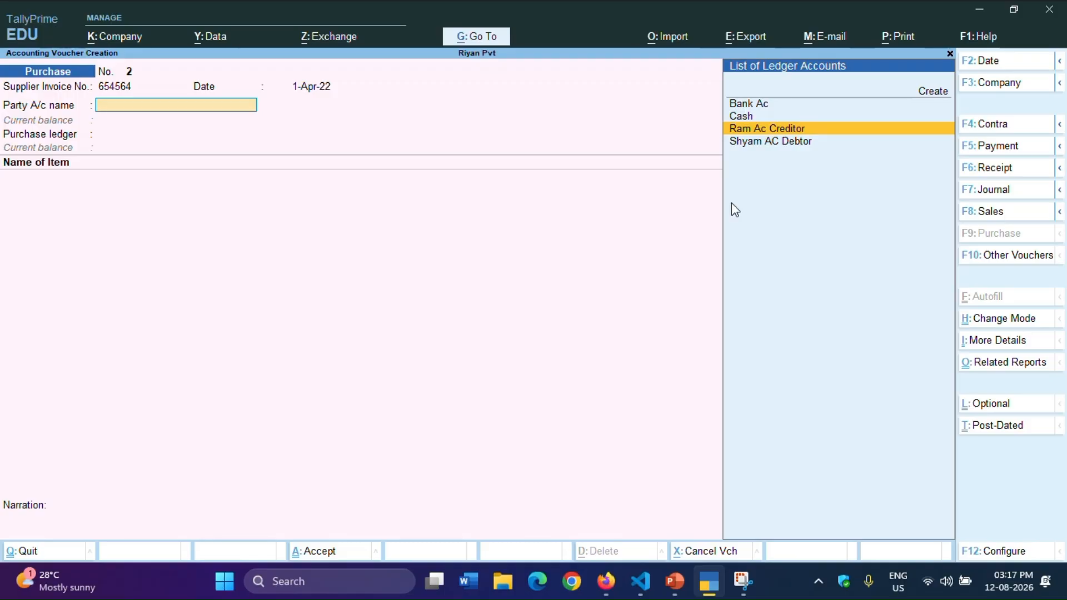
key(Return)
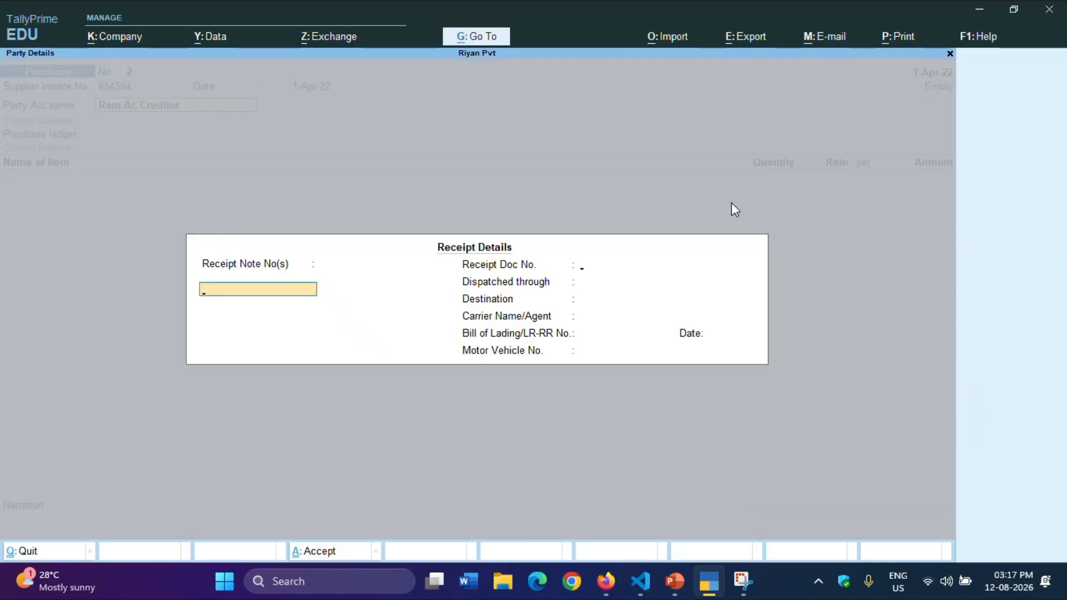
Leave all receipt details blank and accept the default supplier party details.
key(Return)
key(Return)
key(Return)
key(Return)
key(Return)
key(Return)
key(Return)
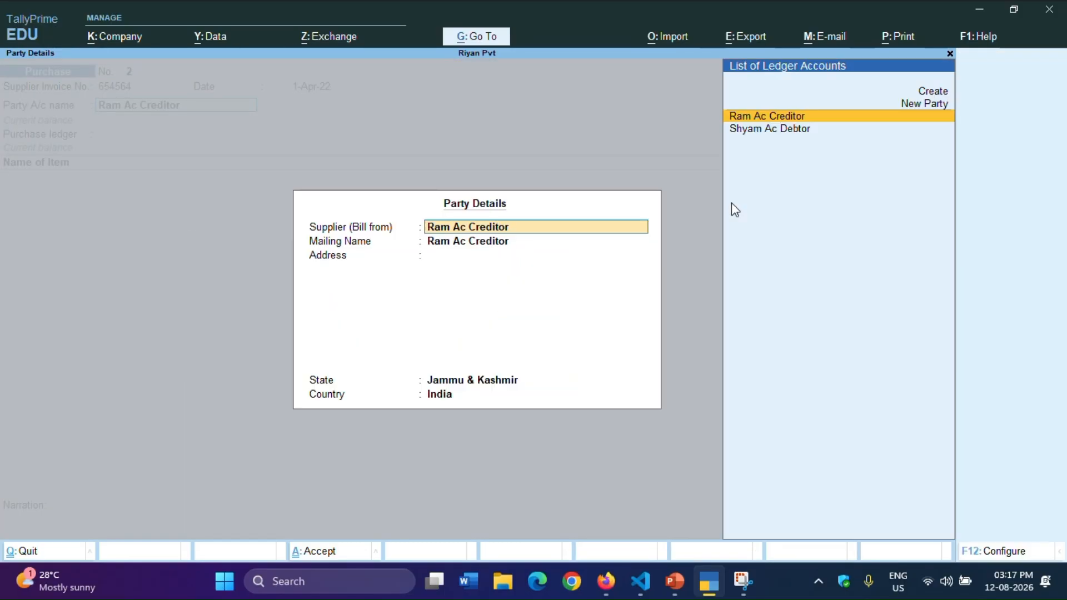
key(Return)
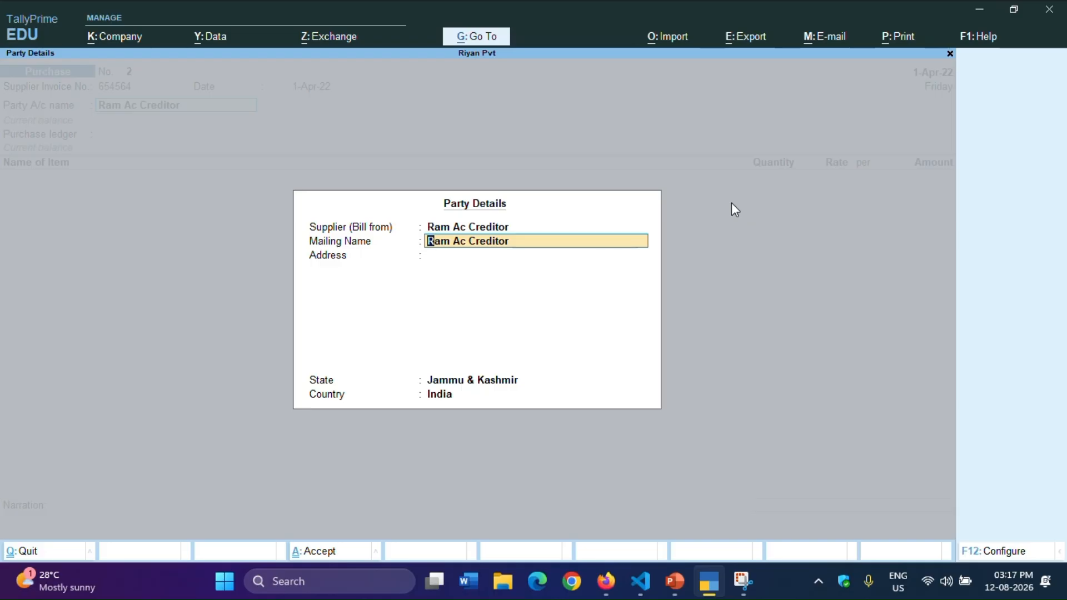
key(Return)
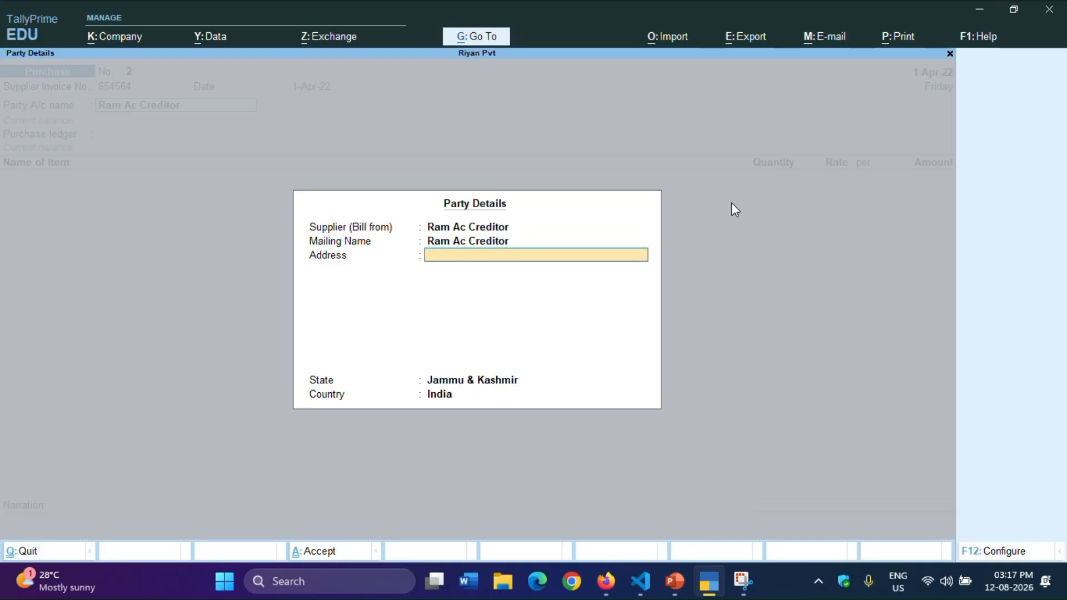
key(Return)
key(Return)
key(Return)
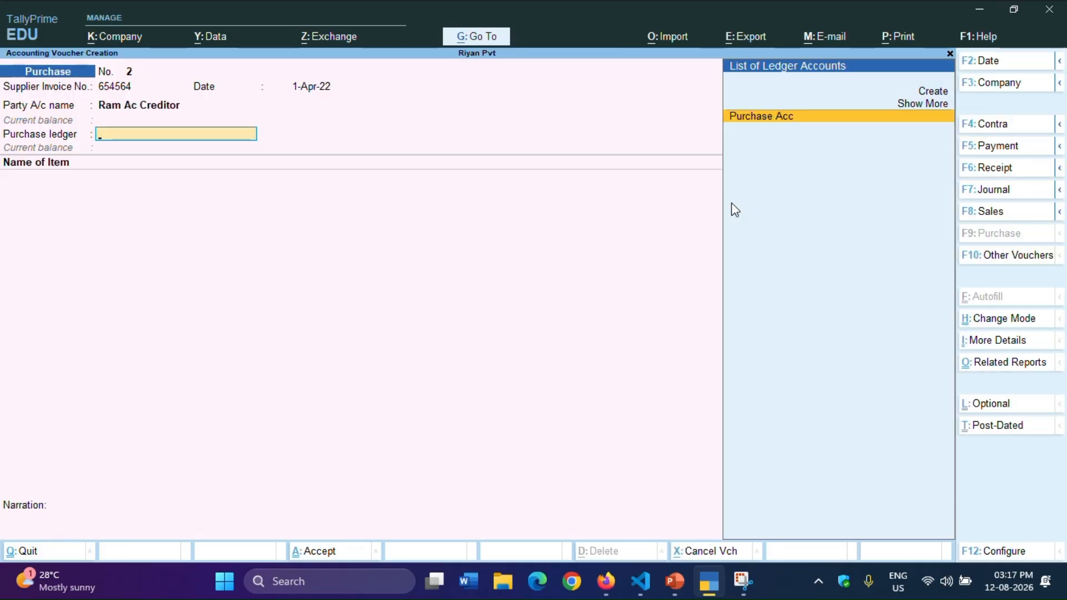
Set the purchase ledger to Purchase Acc.
key(Return)
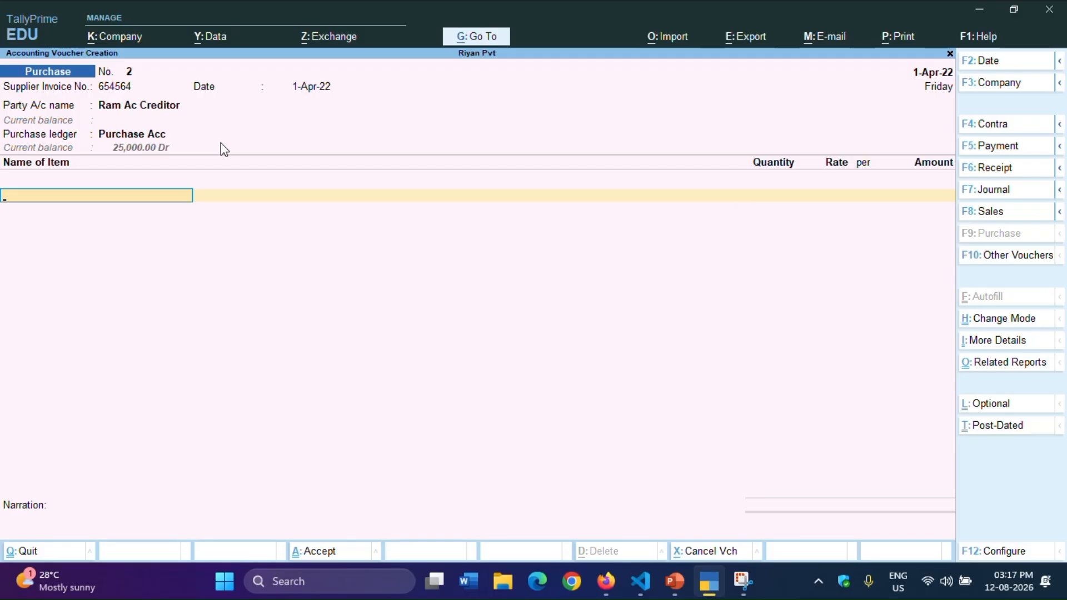
key(BackSpace)
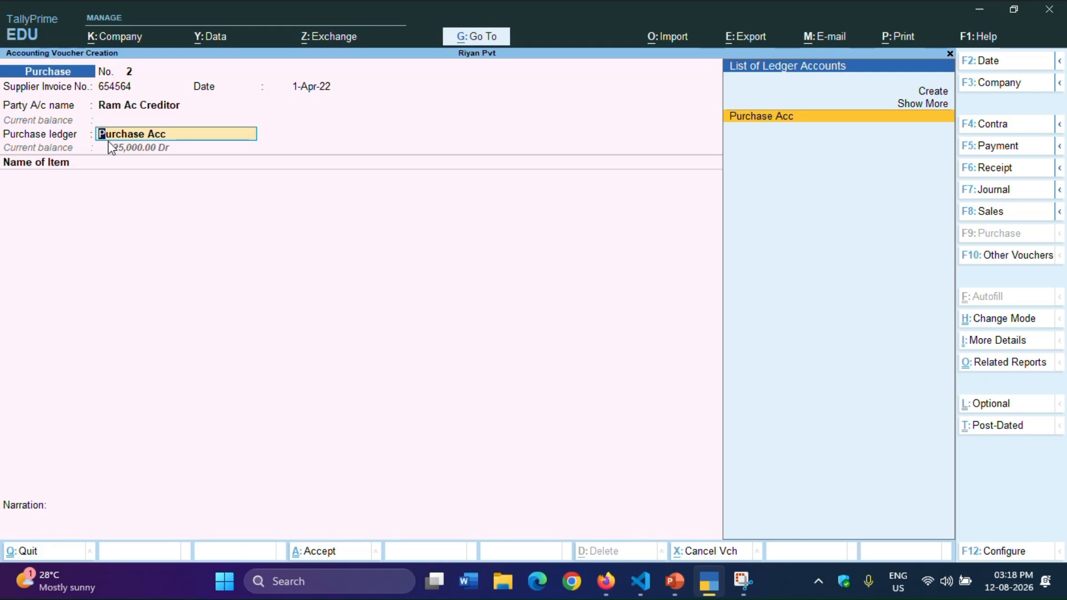
key(Return)
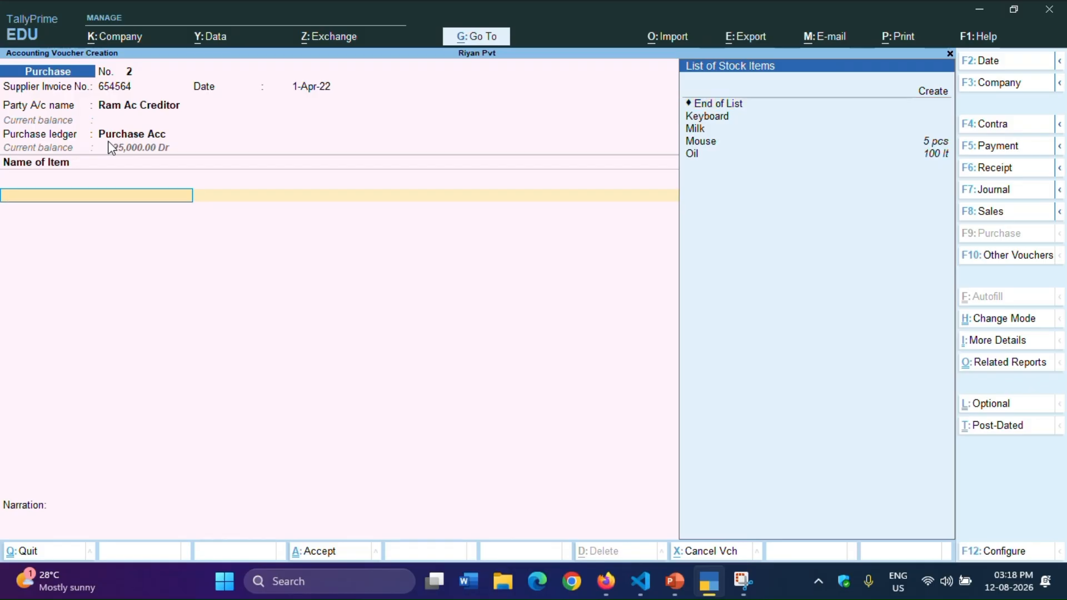
Add the stock item Keyboard with a quantity of 10 pcs at a rate of 300 per piece.
key(Down)
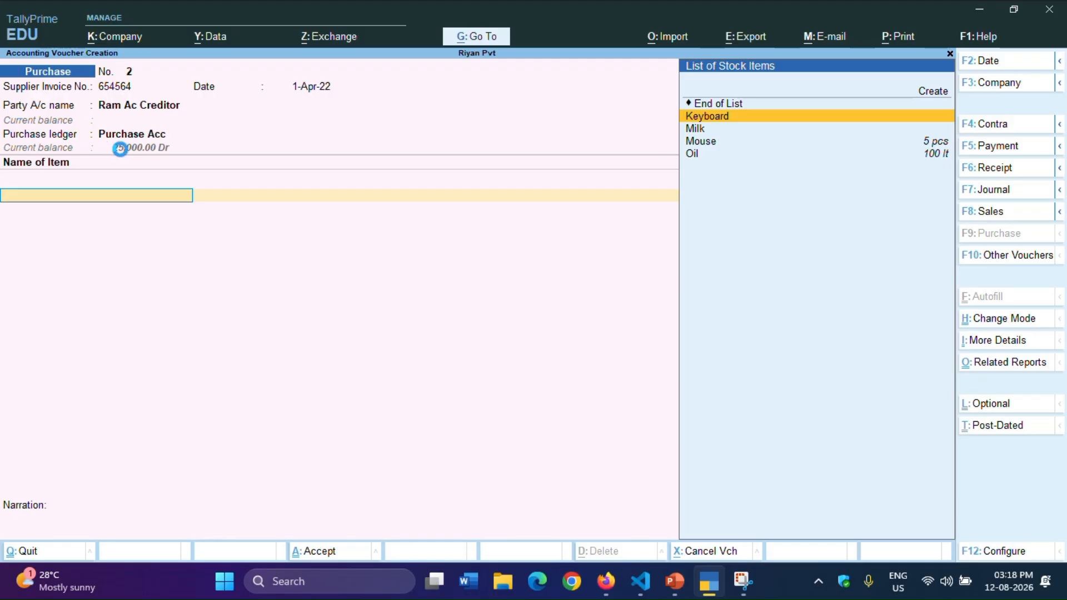
key(Return)
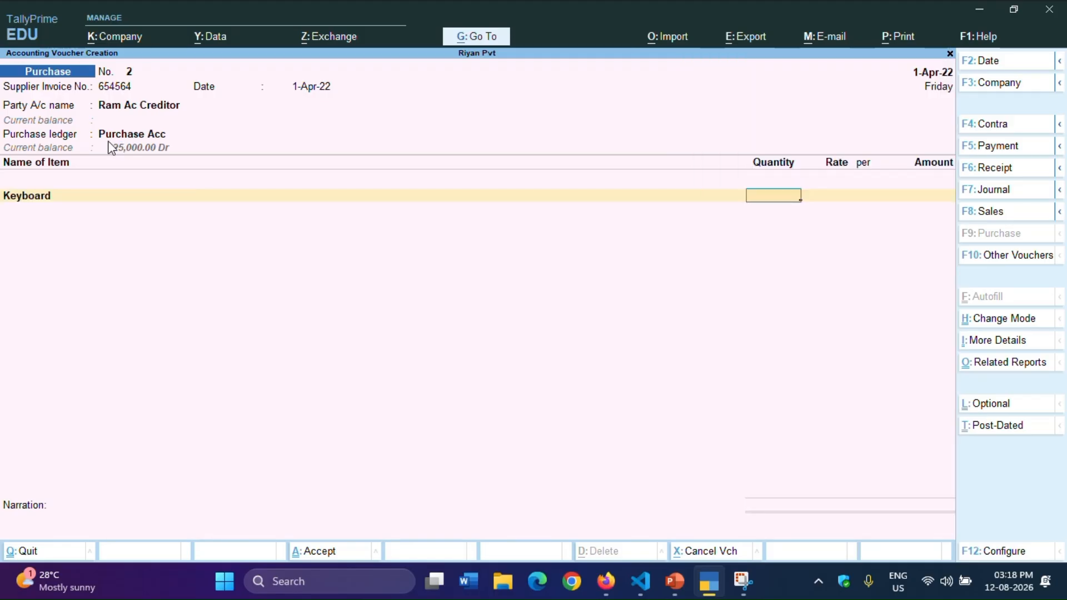
text(10)
key(Return)
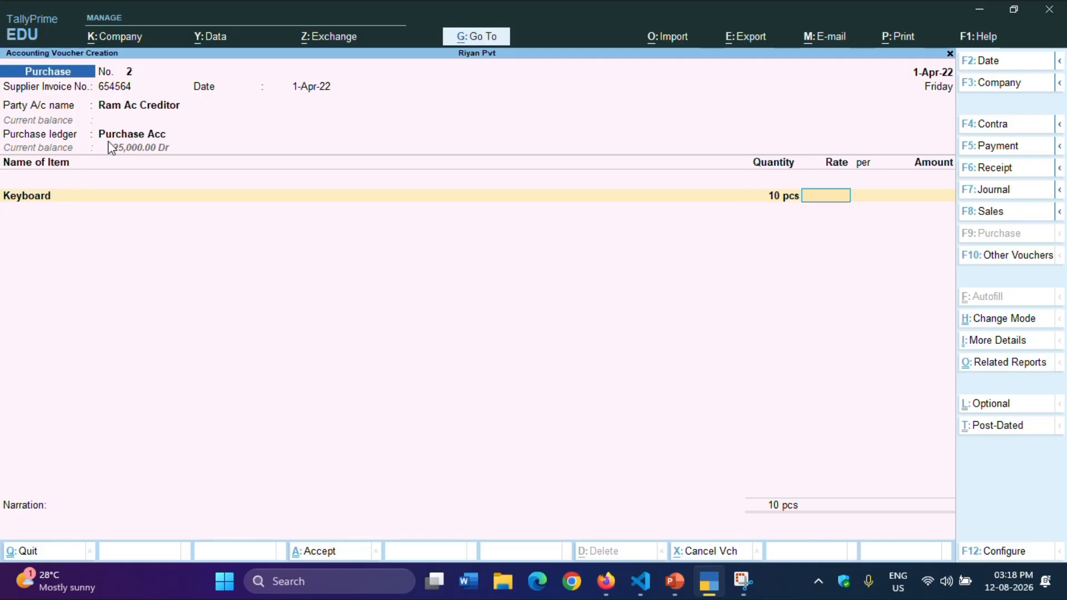
text(300)
key(Return)
key(Return)
key(Return)
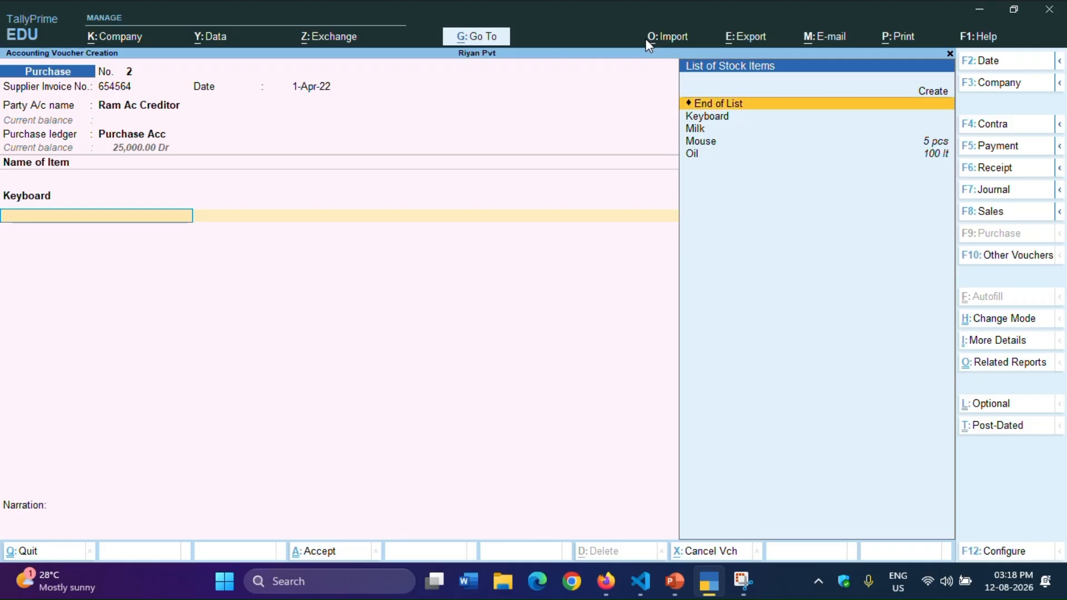
Add the stock item Mouse with a quantity of 4 pcs, keeping the rate of 200 per piece.
key(Down)
key(Down)
key(Down)
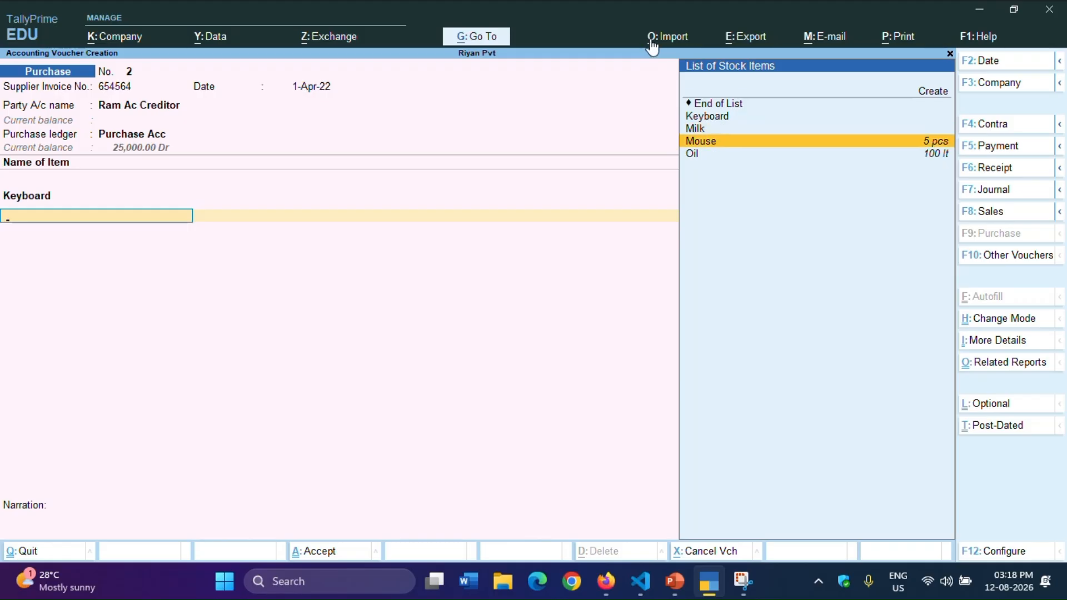
key(Return)
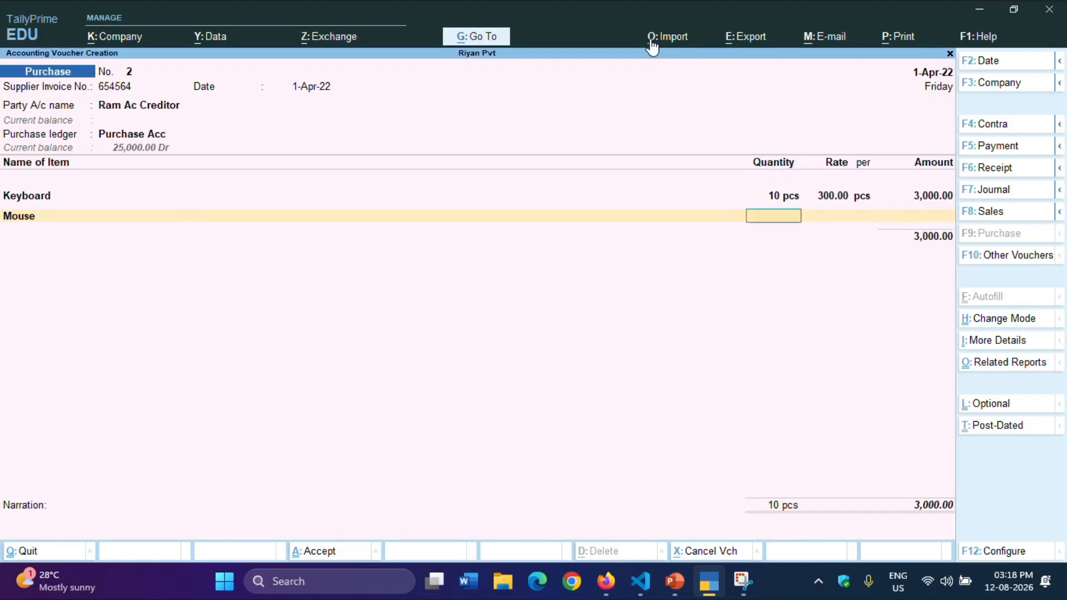
text(4)
key(Return)
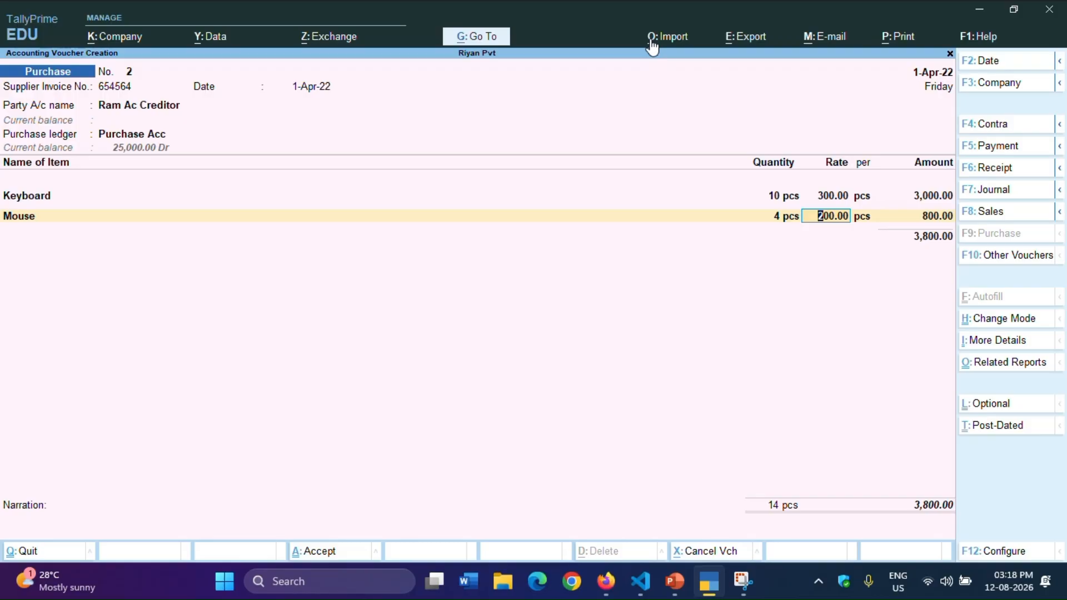
key(Return)
key(Return)
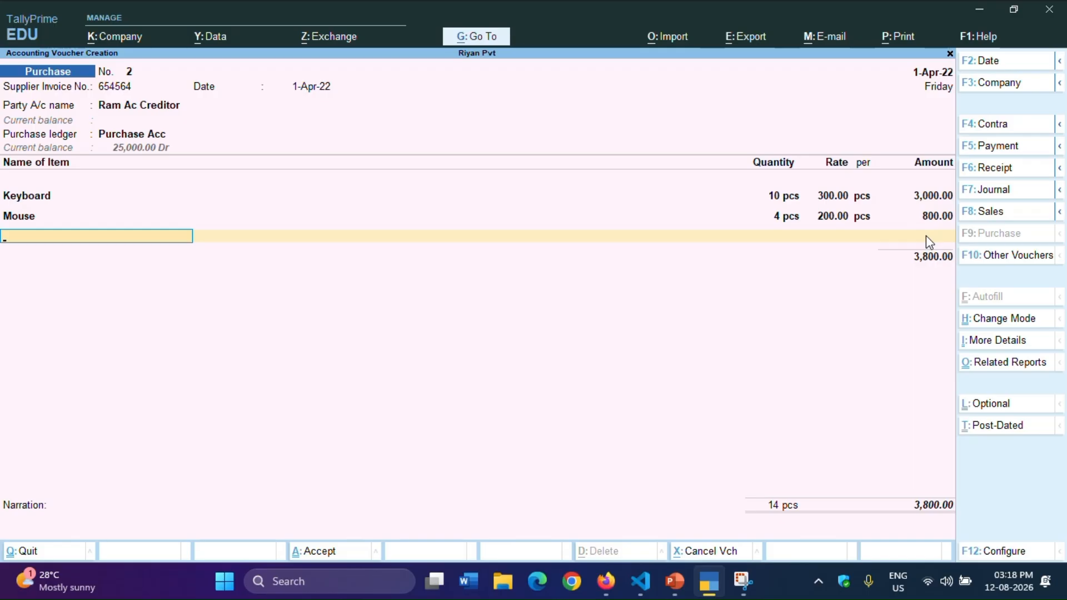
End the item list after Mouse, add no extra ledgers, leave the narration blank, and save the purchase voucher.
key(Return)
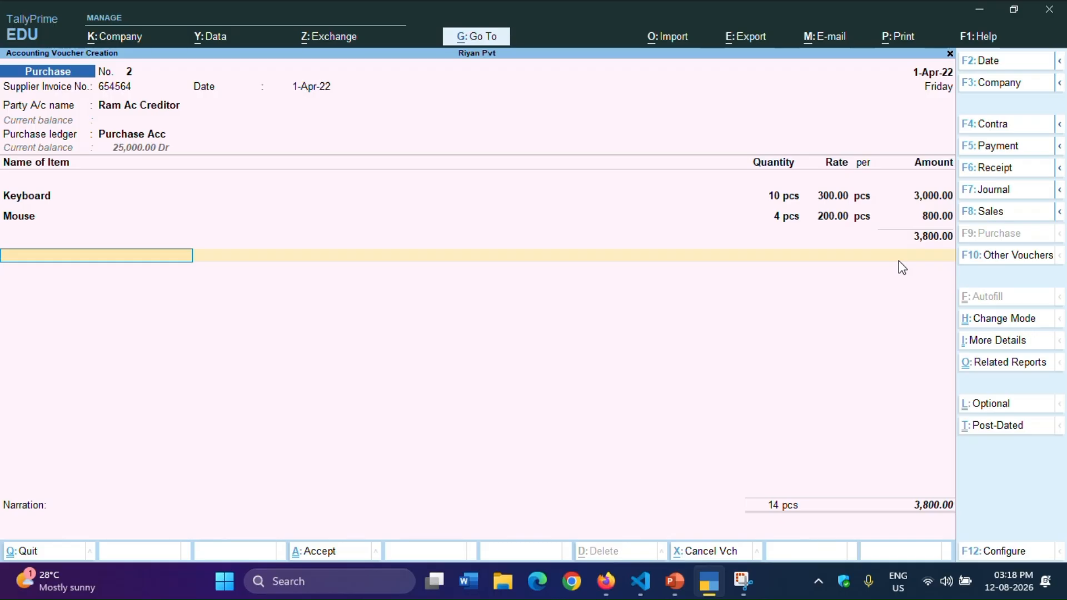
key(BackSpace)
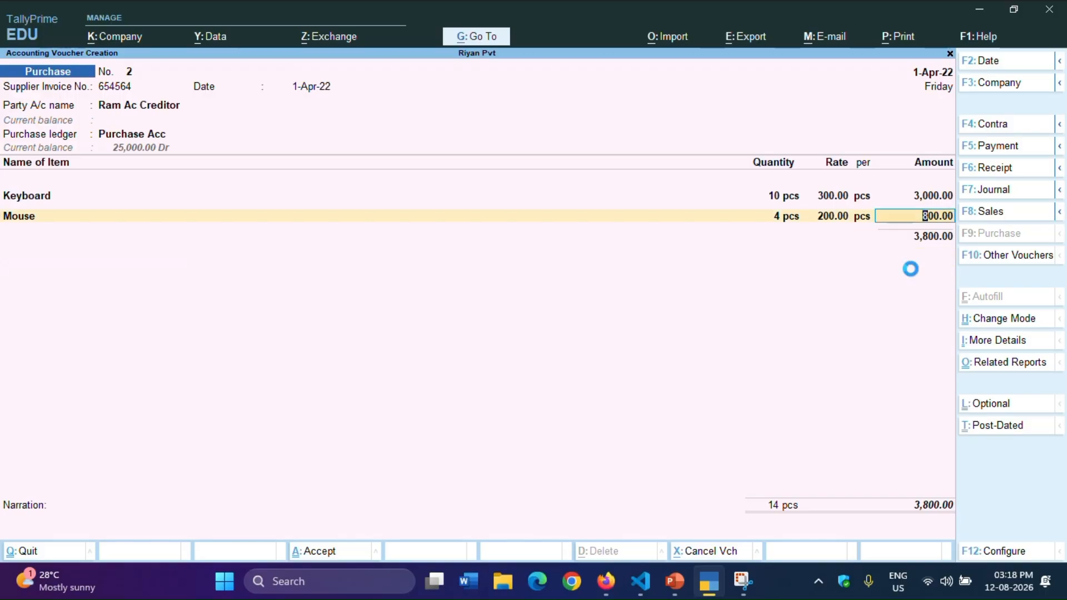
key(Return)
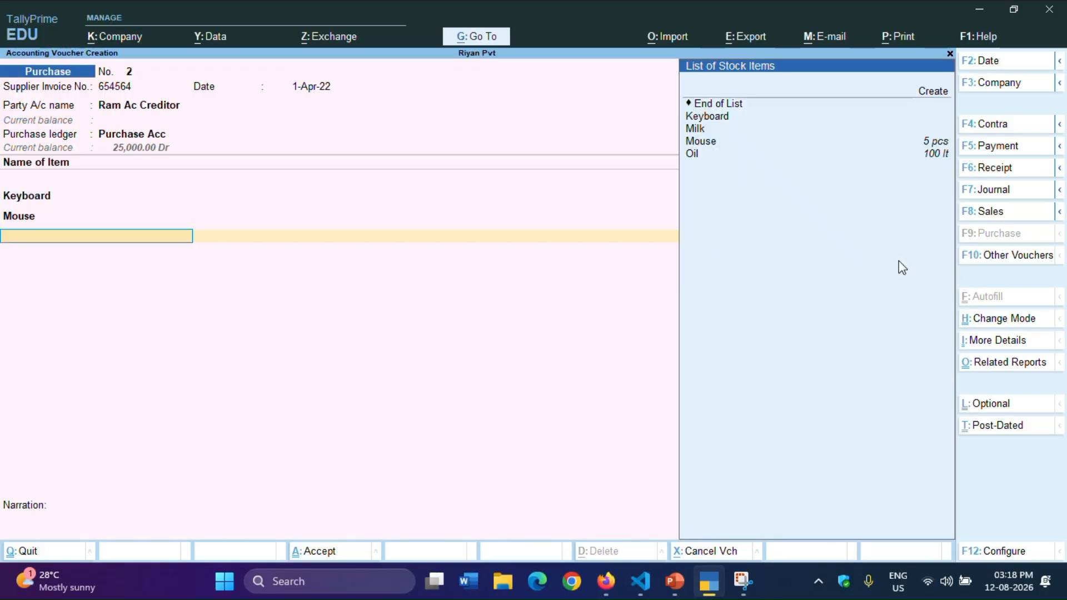
key(Up)
key(Up)
key(Up)
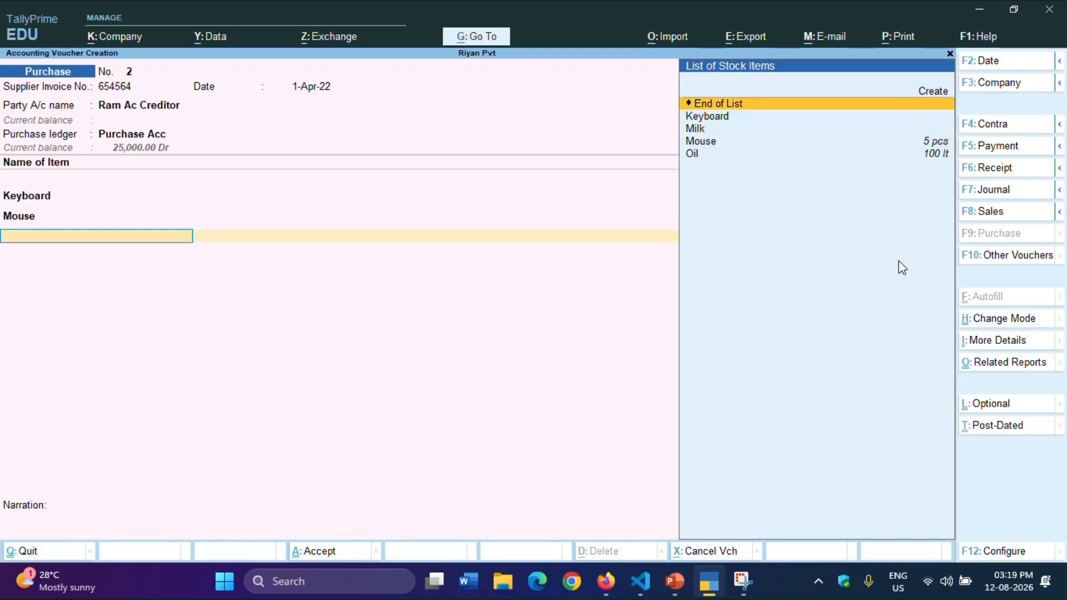
key(Return)
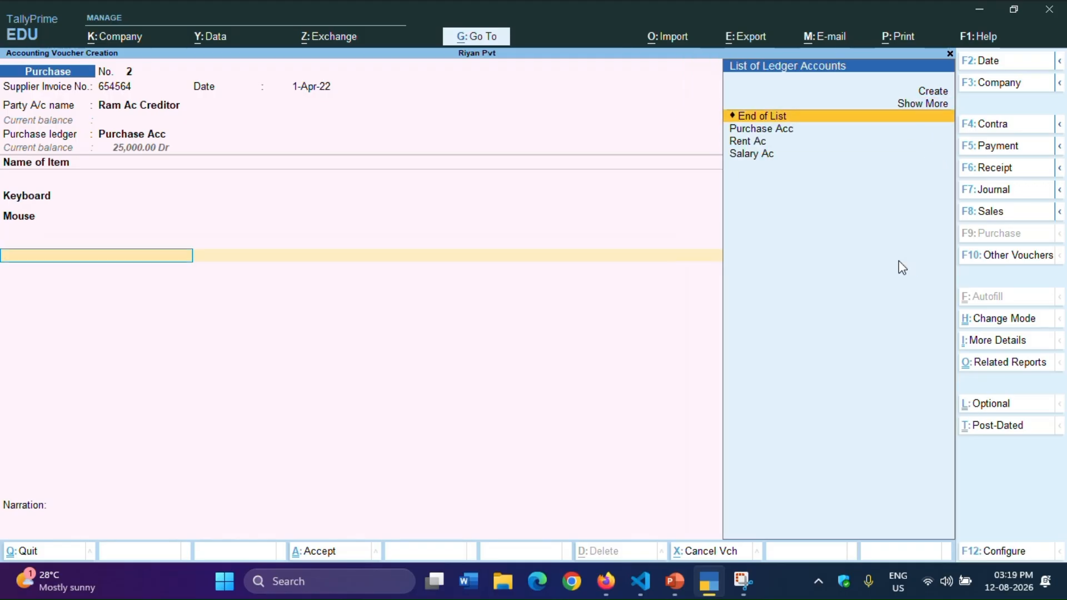
key(Return)
key(Return)
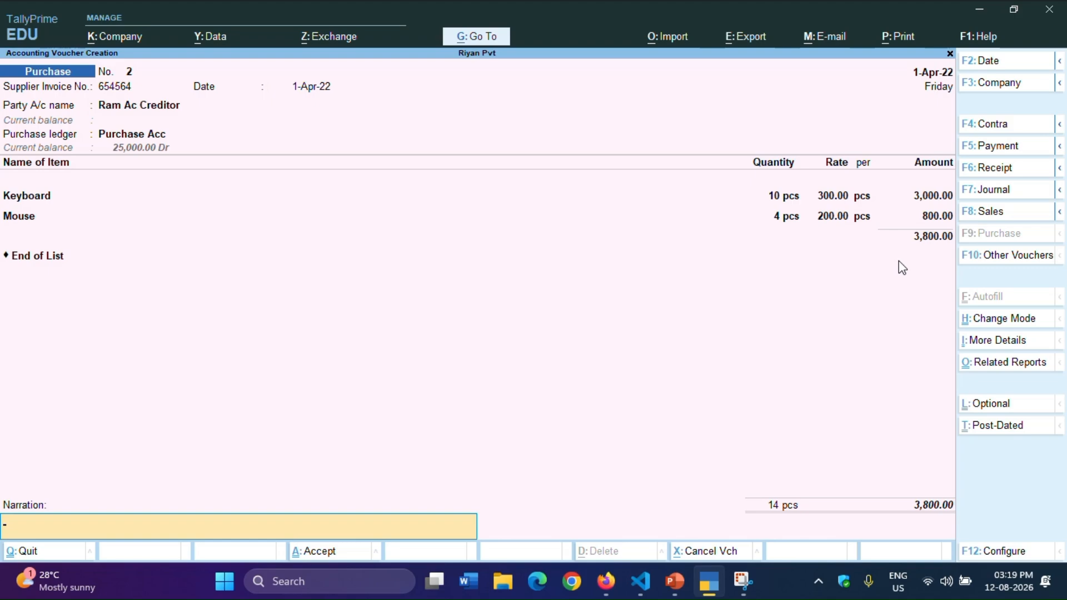
key(Return)
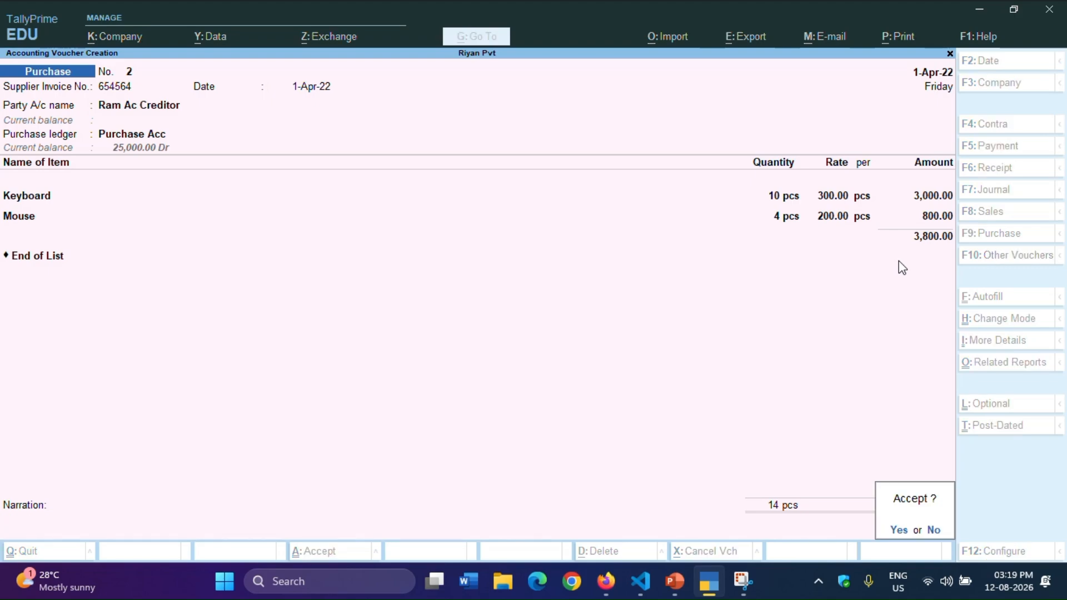
key(Return)
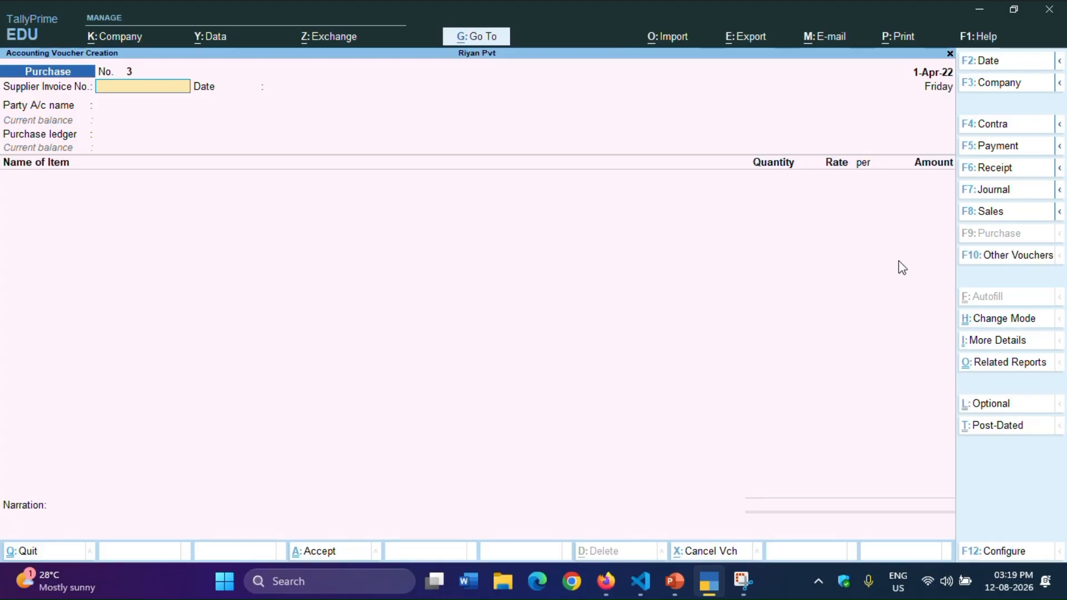
Enter supplier invoice number 6544 on the new purchase voucher, keep the default date, and set the party account to Cash.
text(6544)
key(Return)
key(Return)
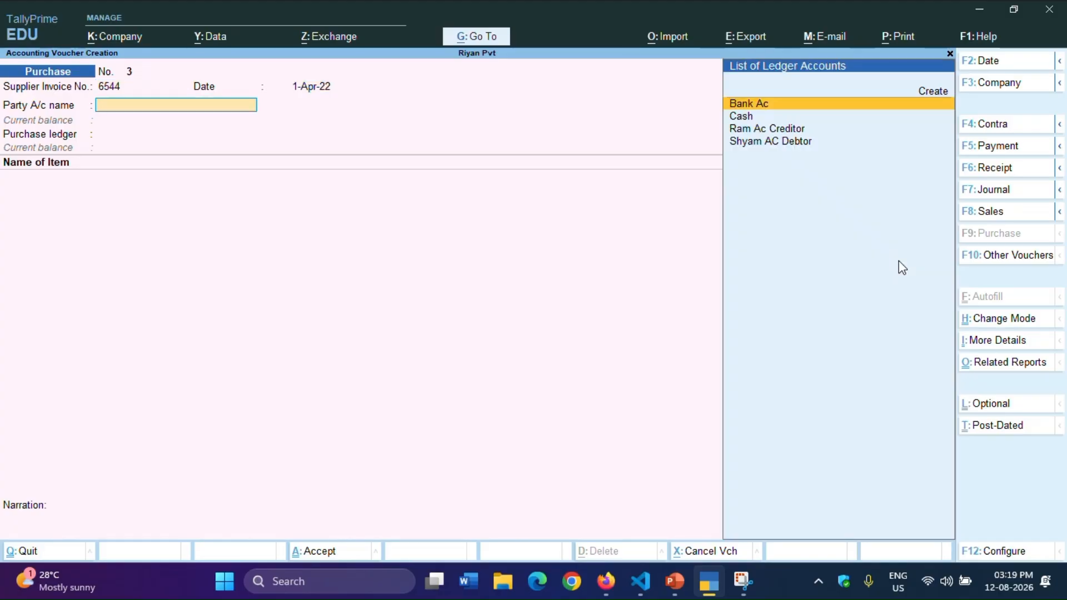
key(Down)
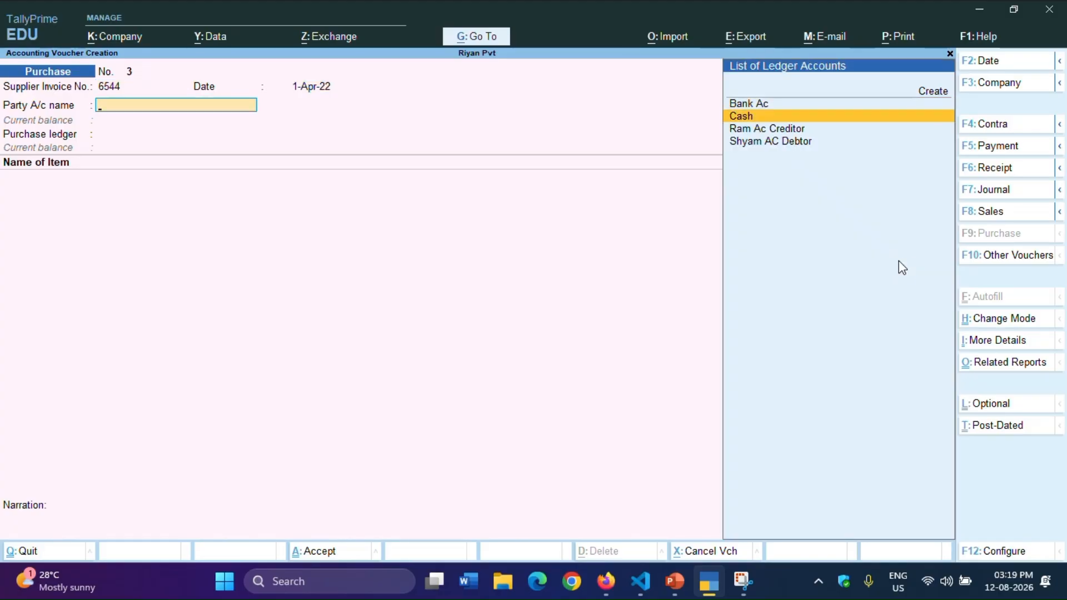
key(Return)
Leave all receipt details blank for the cash purchase.
key(Return)
key(Return)
key(Return)
key(Return)
key(Return)
key(Return)
key(Return)
key(Return)
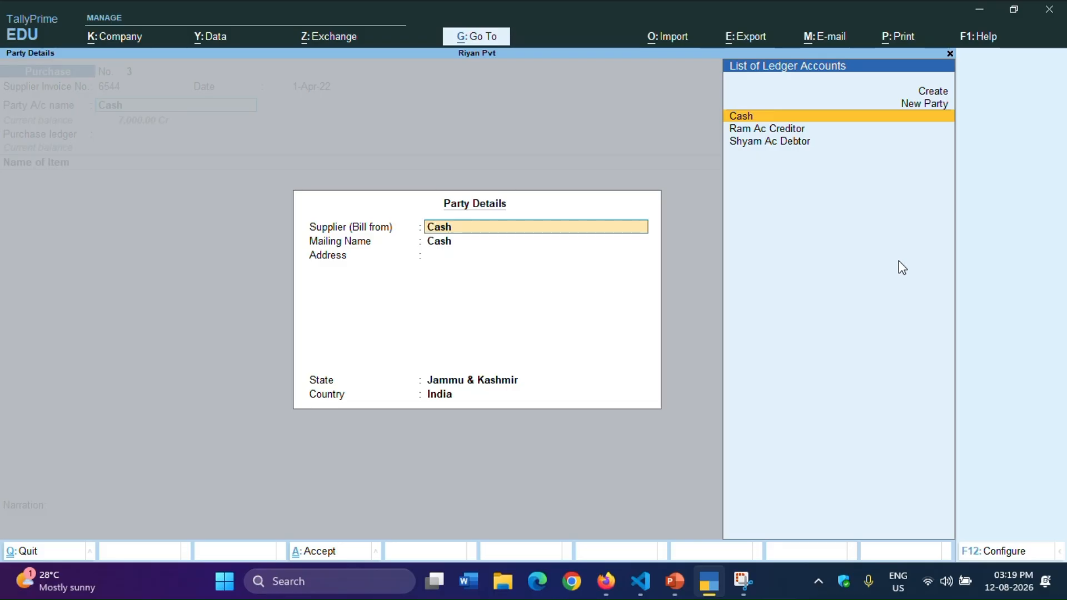
Set the bill-from supplier to the creditor ledger and keep the default mailing name, blank address, state and country.
key(Down)
key(Return)
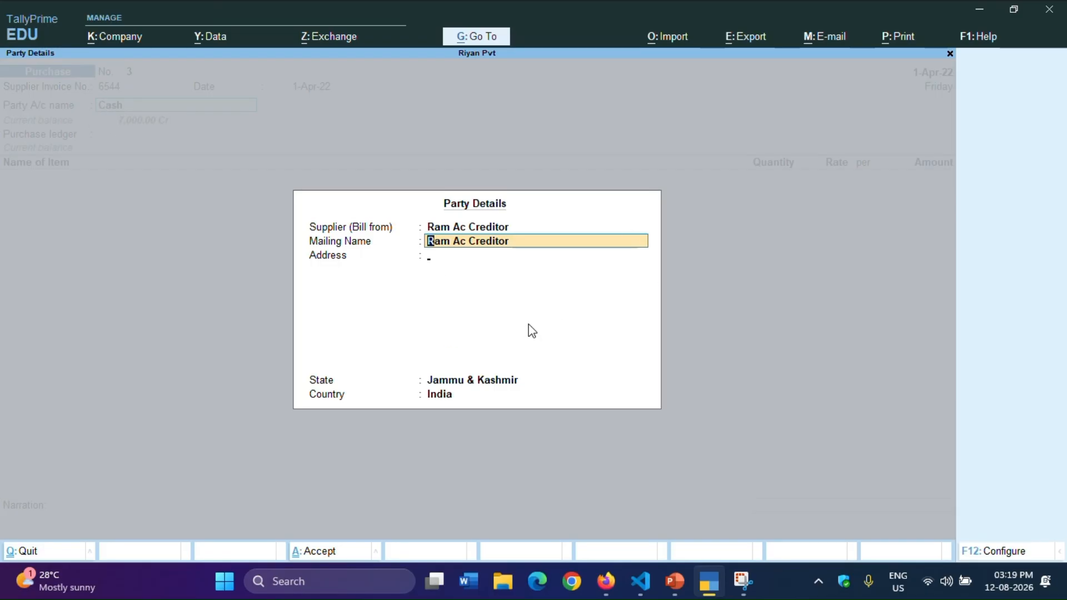
key(Return)
key(Return)
key(Return)
key(Return)
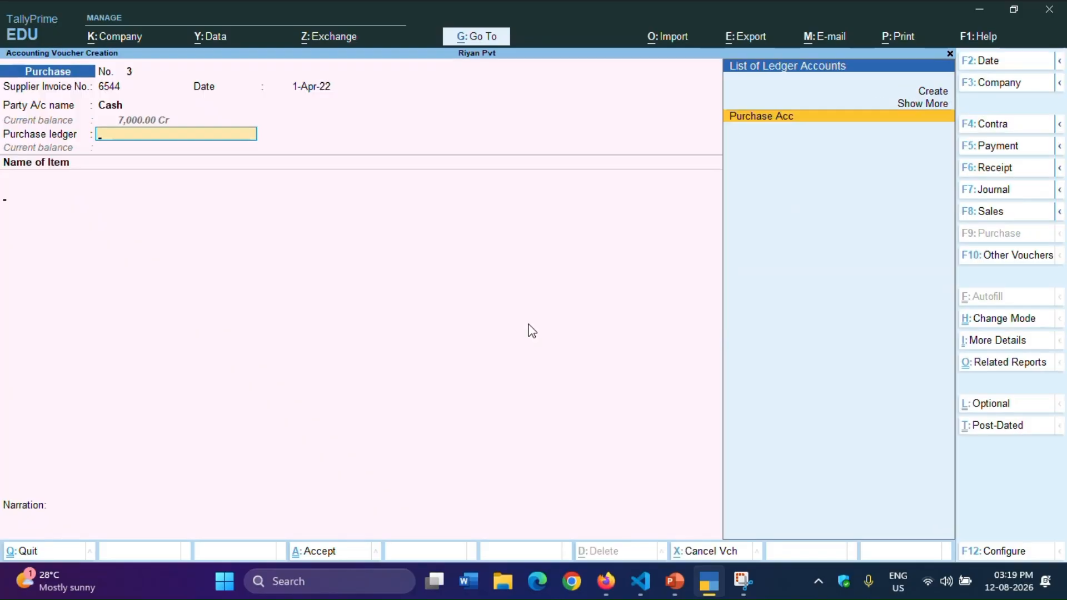
Set the purchase ledger to Purchase Acc and add the stock item Milk with a quantity of 60 lt at a rate of 40.
key(Return)
key(Down)
key(Down)
key(Down)
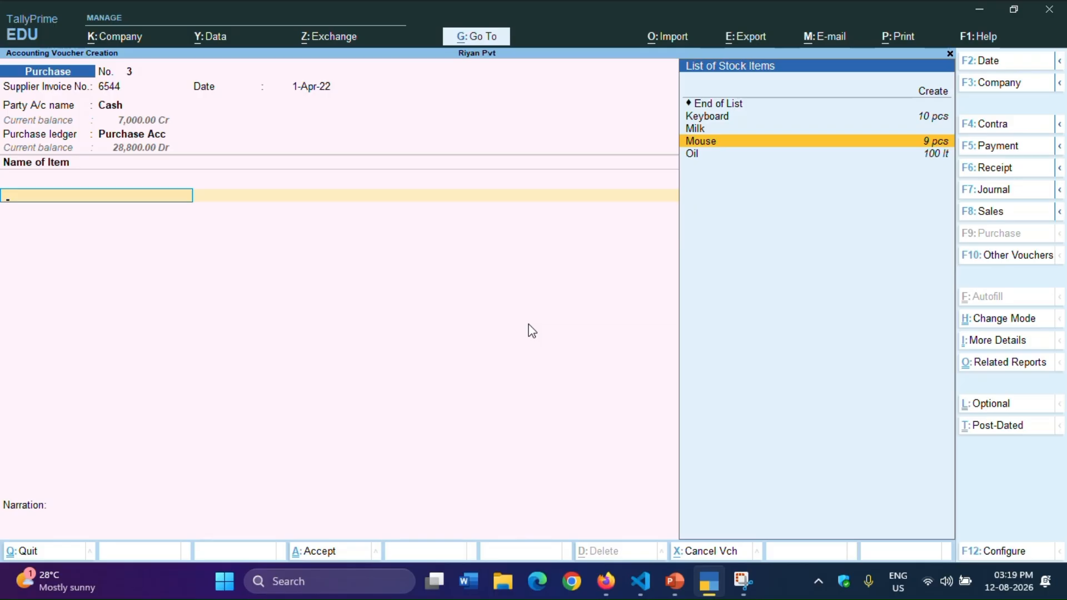
key(Up)
key(Return)
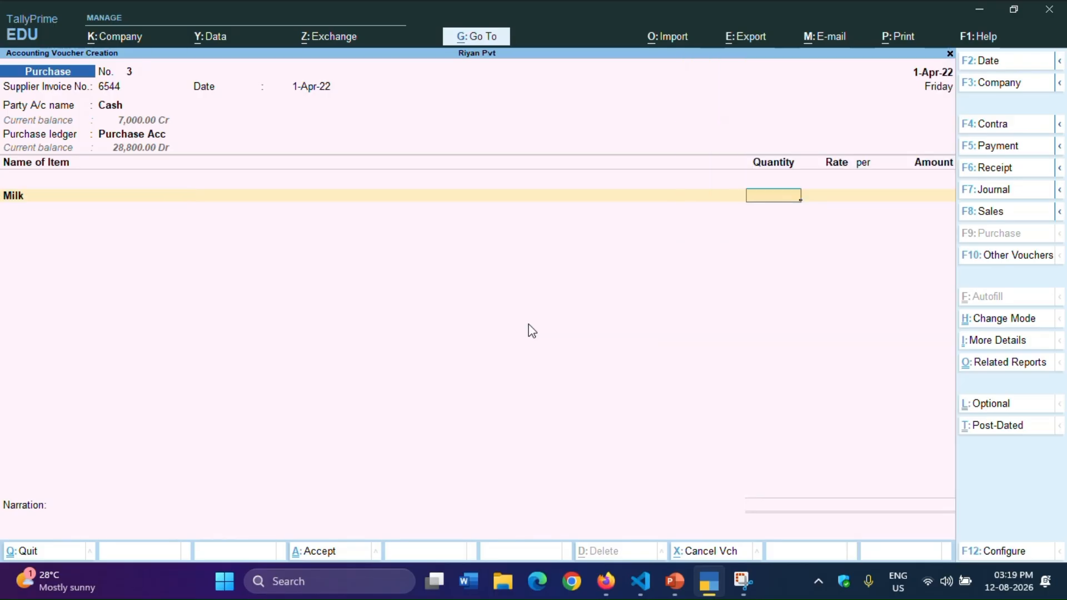
text(60)
key(Return)
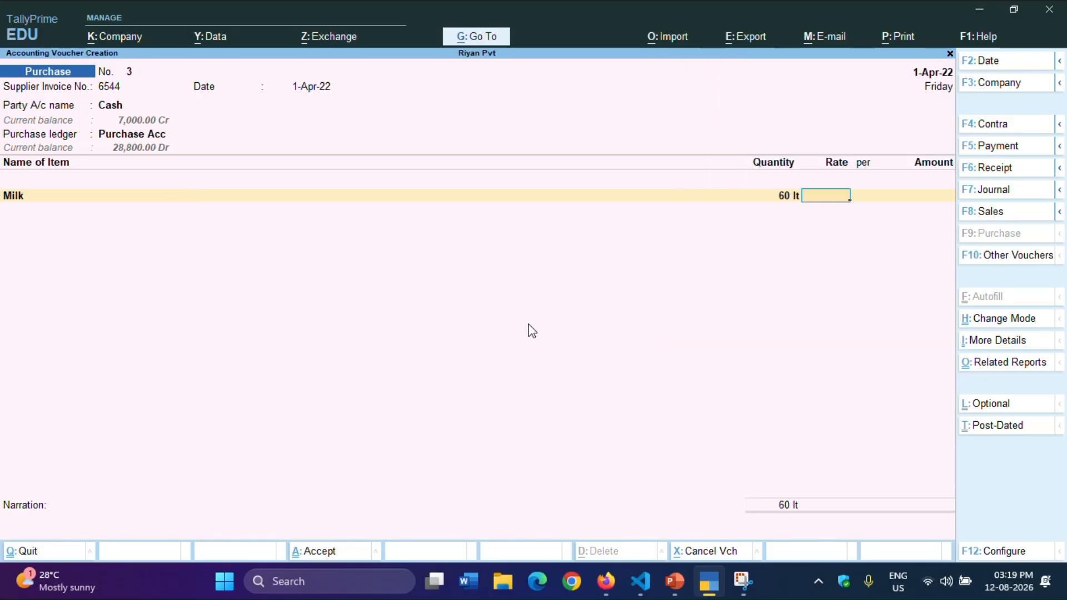
text(40)
key(Return)
key(Return)
key(Return)
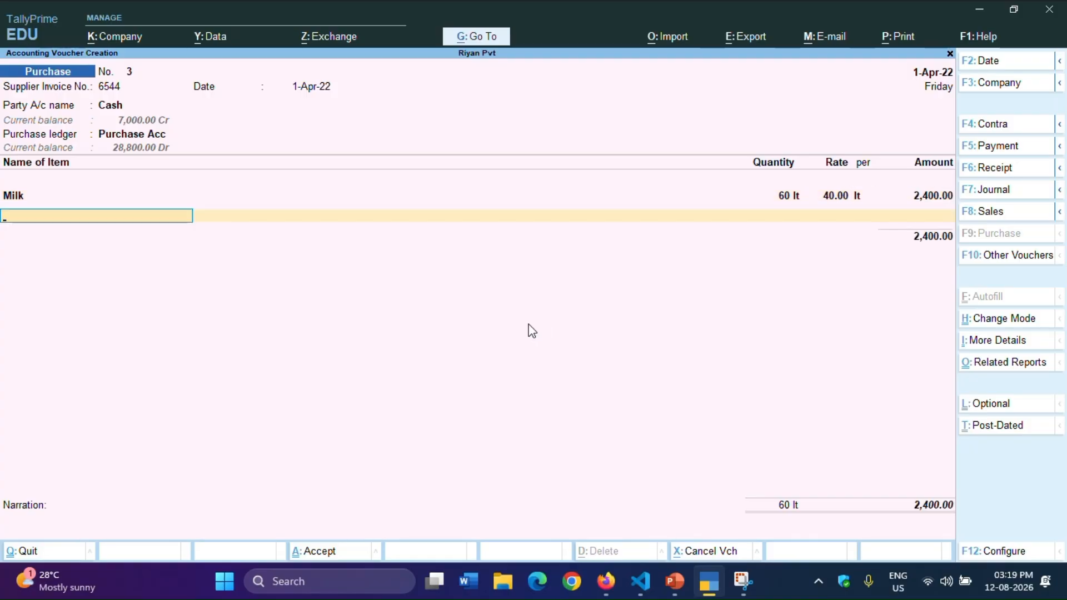
Finish the milk purchase voucher with no further items, ledgers or narration, and save it.
key(Return)
key(Return)
key(Return)
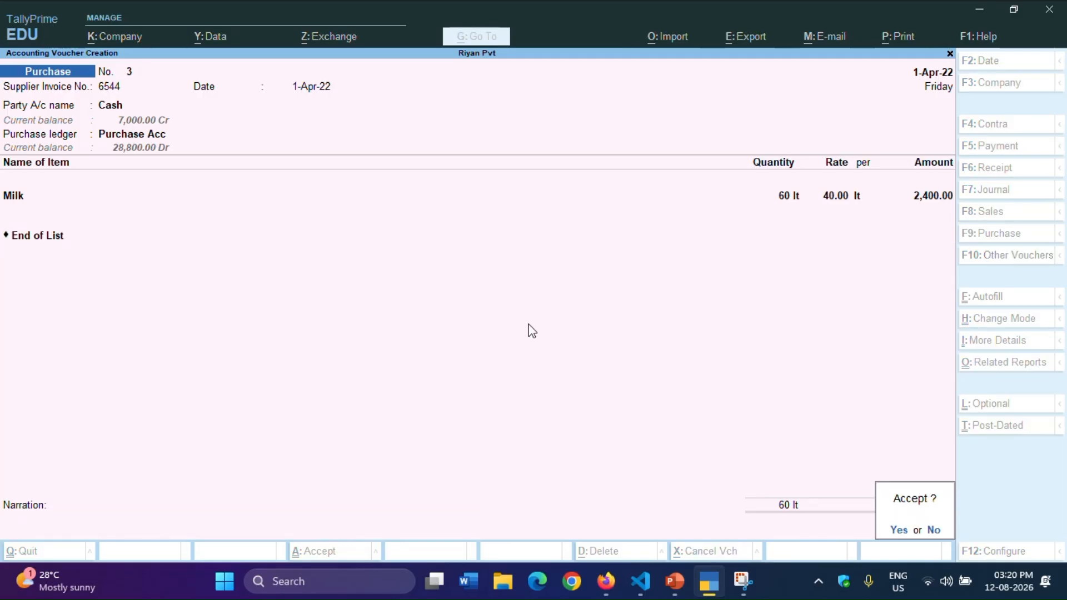
key(Return)
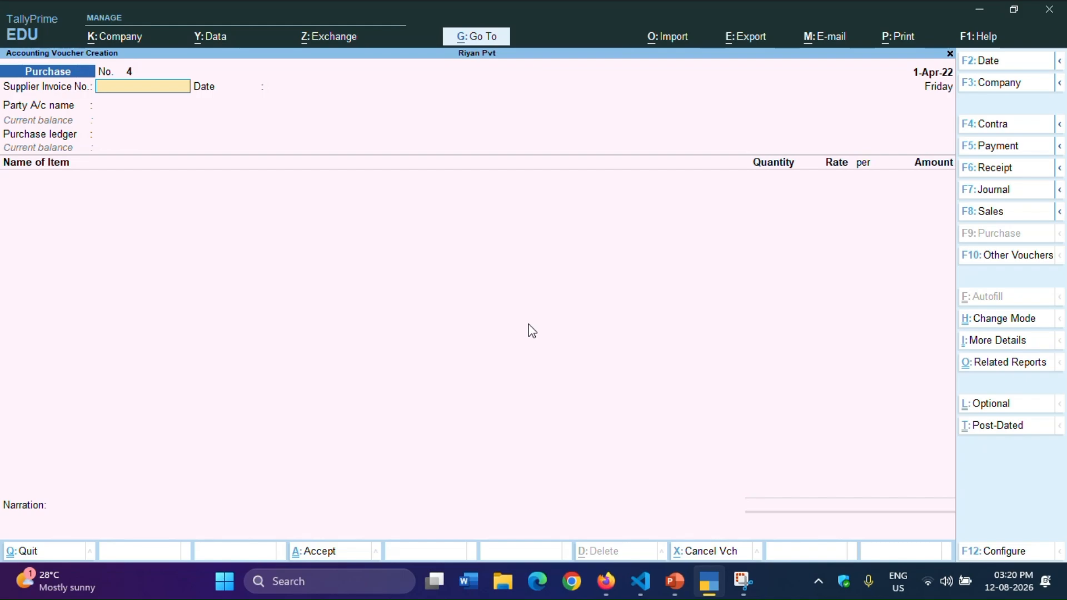
Switch to a sales voucher and choose the debtor ledger as the party account.
click(998, 211)
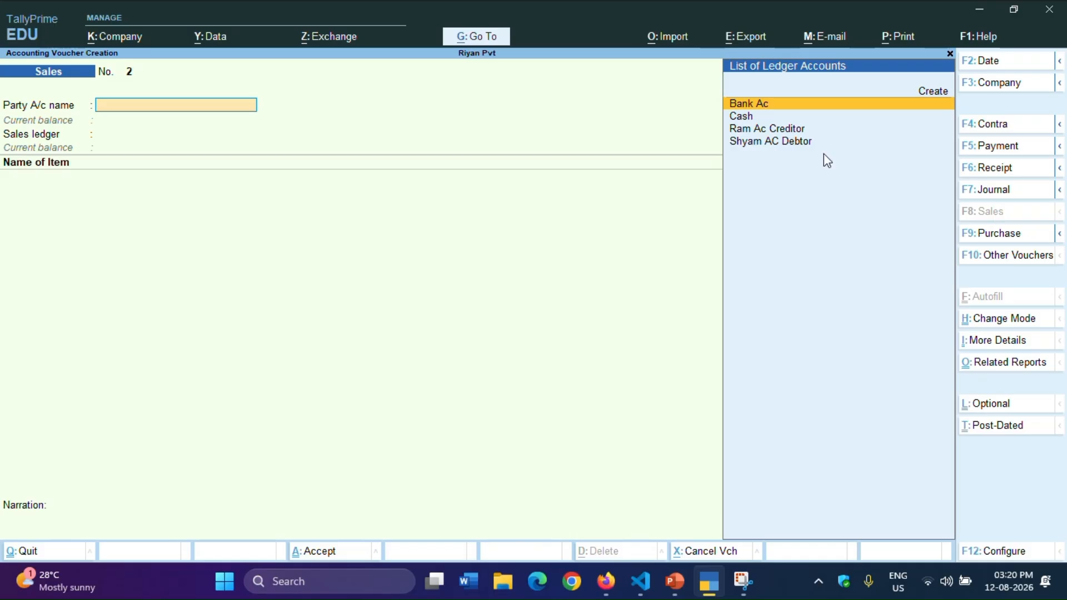
key(Down)
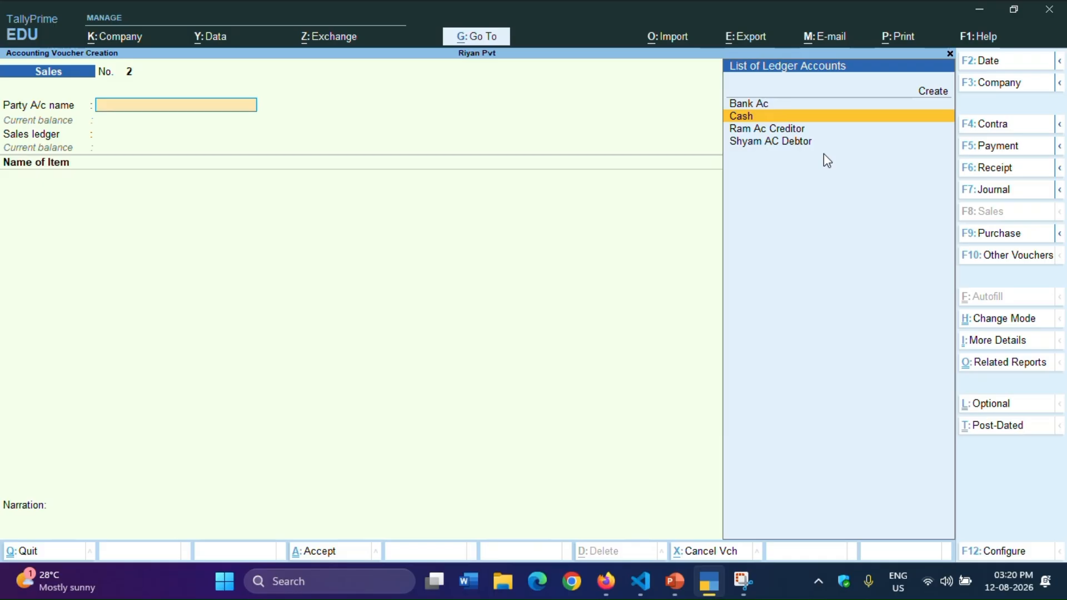
key(Down)
key(Down)
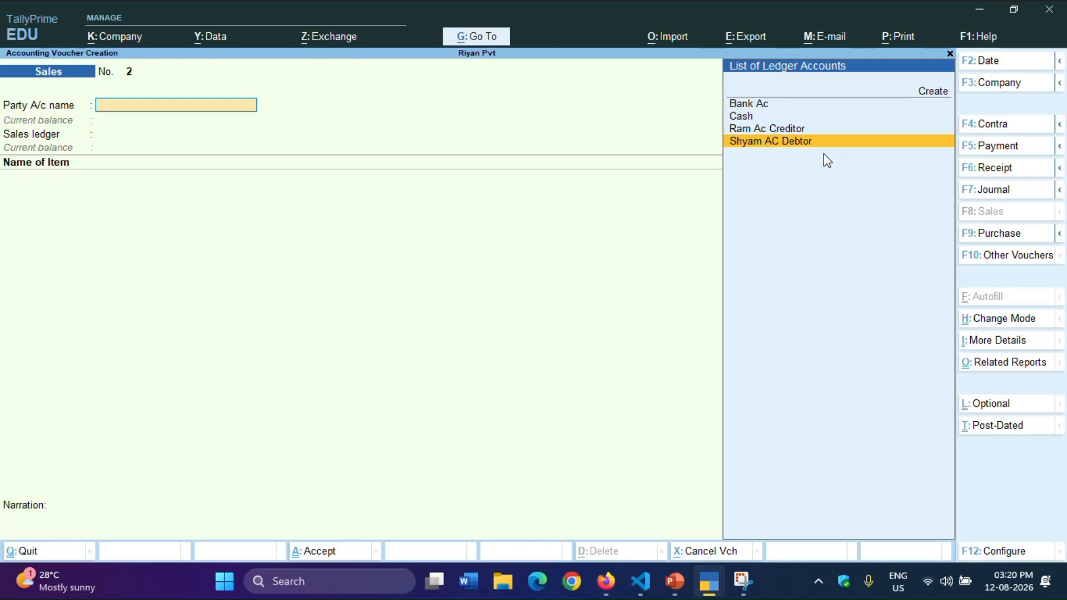
key(Return)
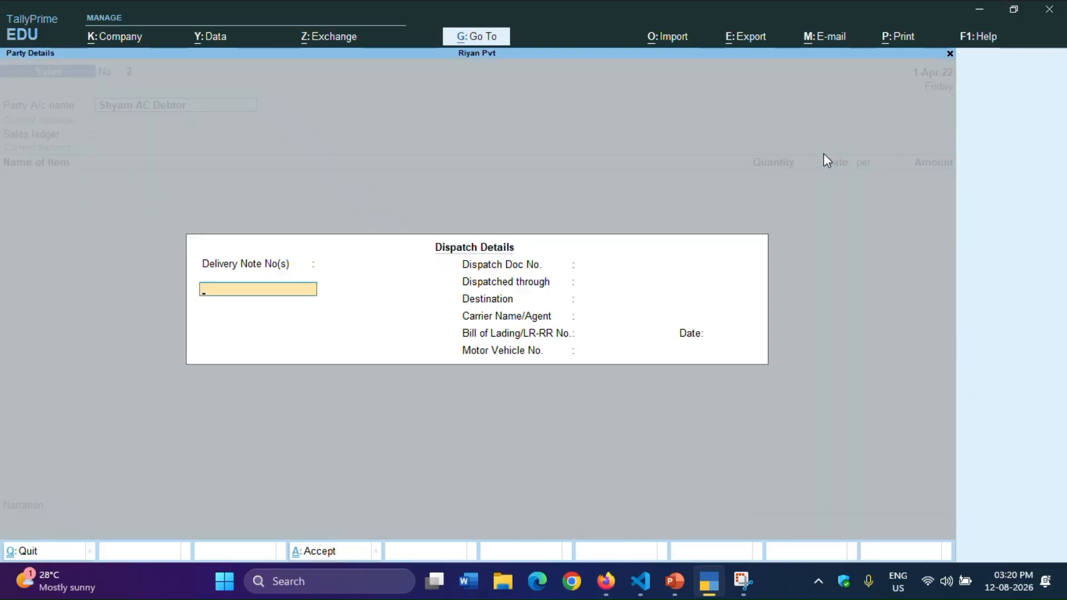
Leave all dispatch details blank for the sale.
key(Return)
key(Return)
key(Return)
key(Return)
key(Return)
key(Return)
key(Return)
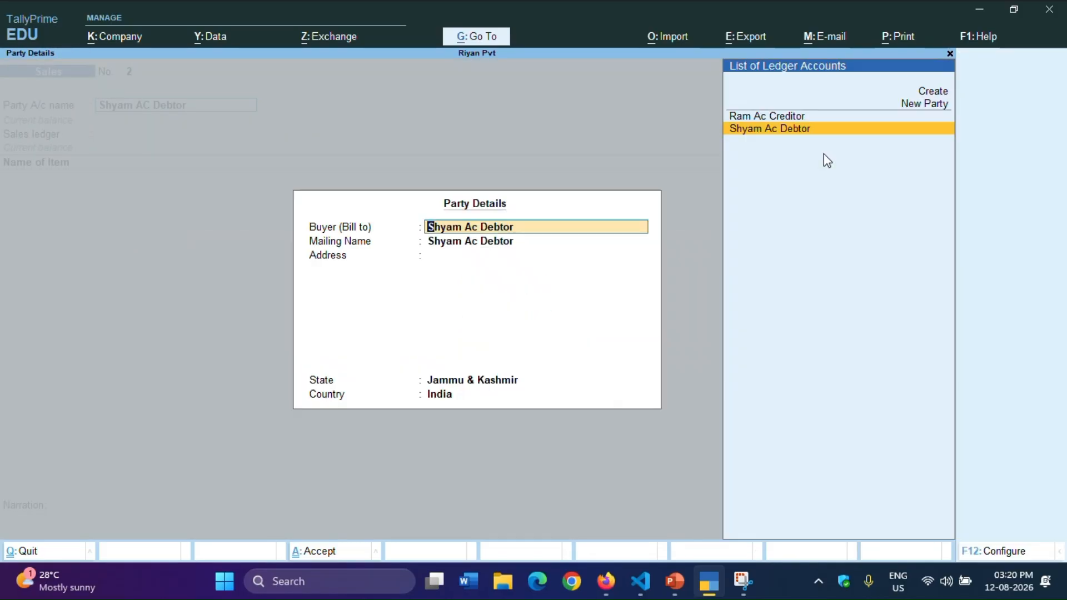
Accept the default buyer details with the address blank and set the sales ledger to SALE AC.
key(Return)
key(Return)
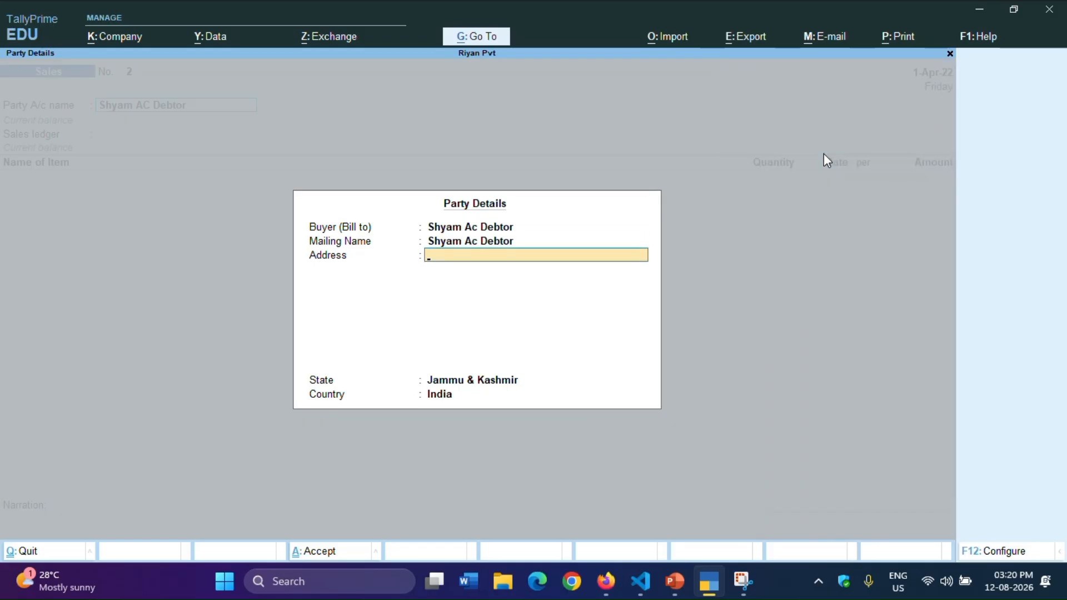
key(BackSpace)
key(BackSpace)
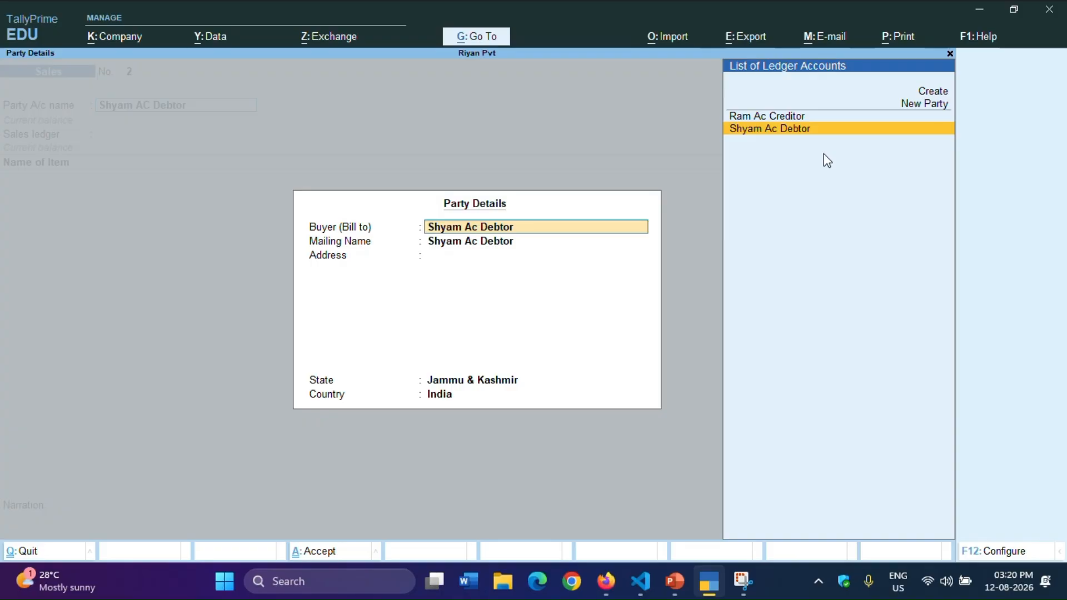
key(Return)
key(Return)
key(Return)
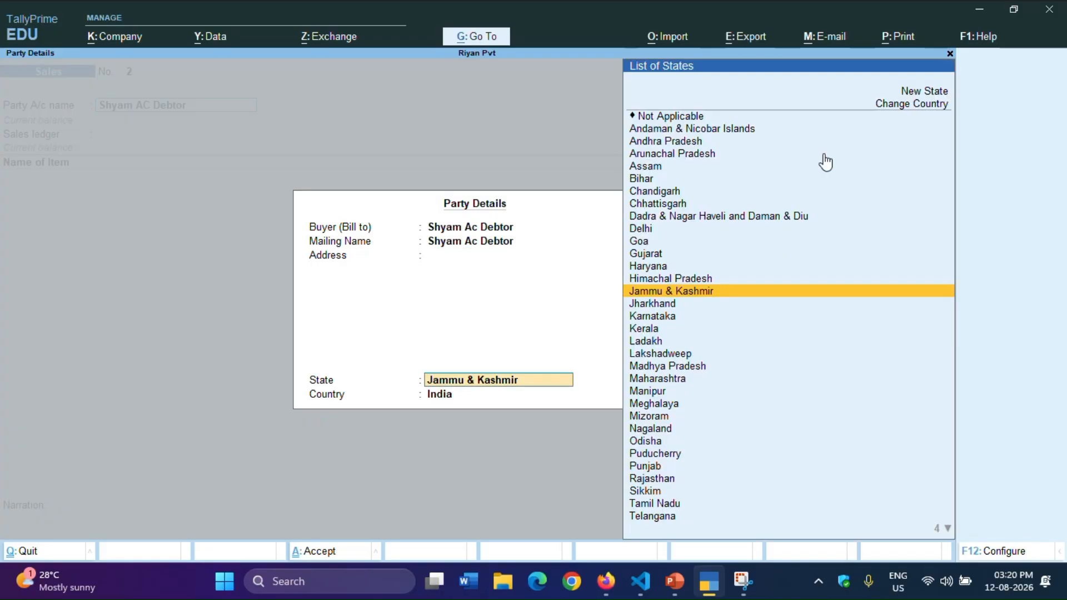
key(Return)
key(Return)
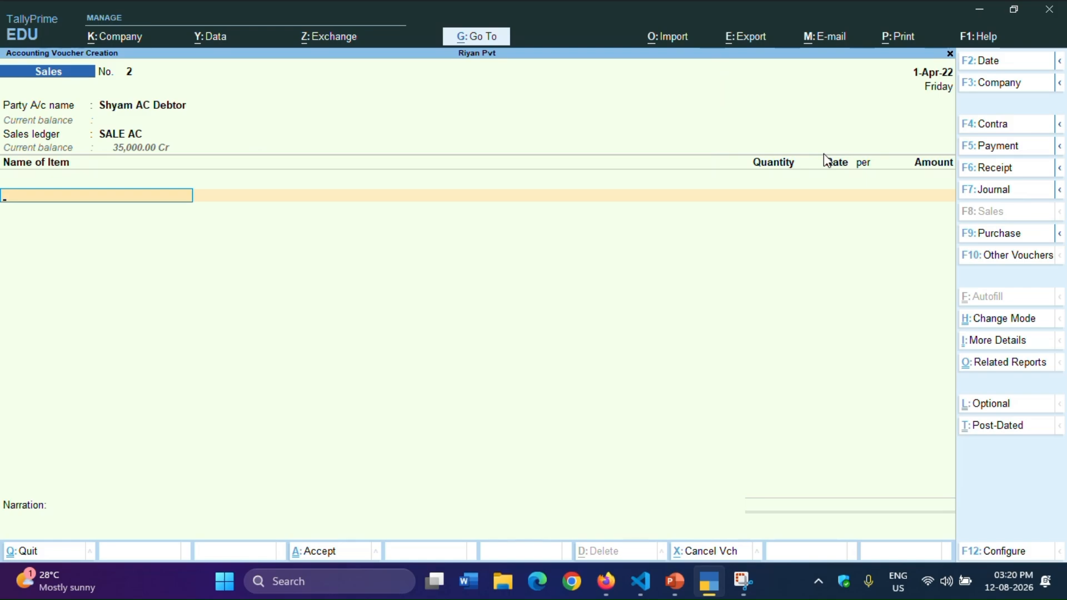
key(BackSpace)
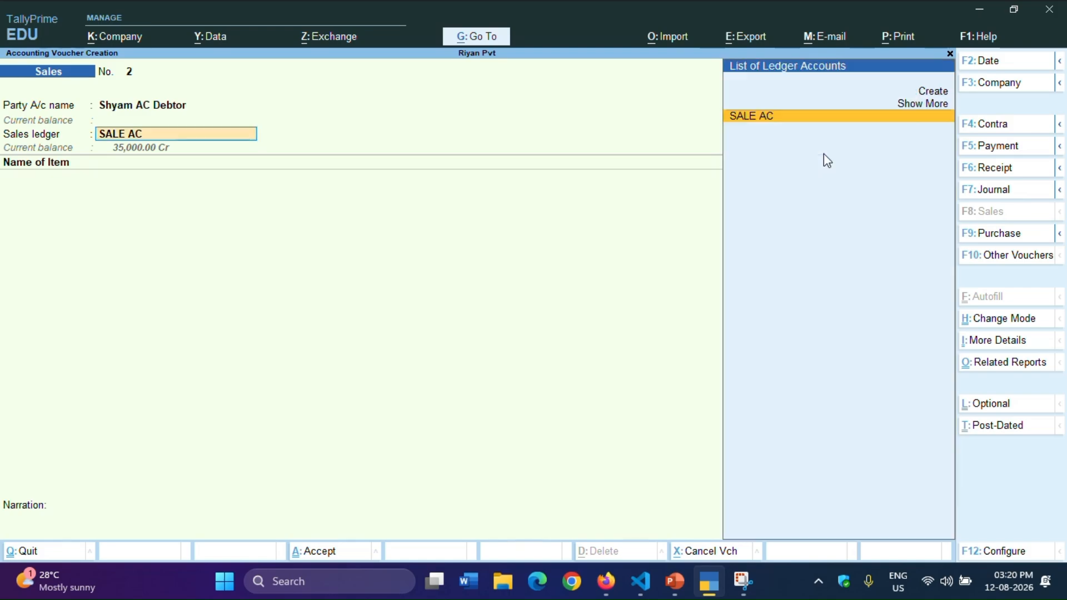
click(762, 117)
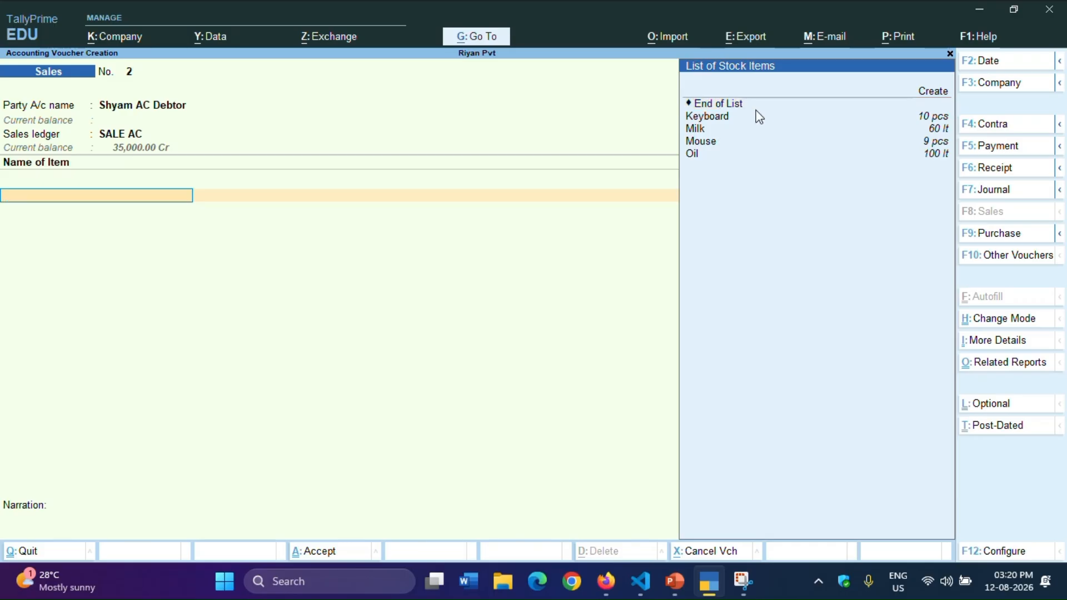
Add the stock item Keyboard with a quantity of 5 pcs at a rate of 400 per piece, consulting its stock query before pricing.
click(763, 117)
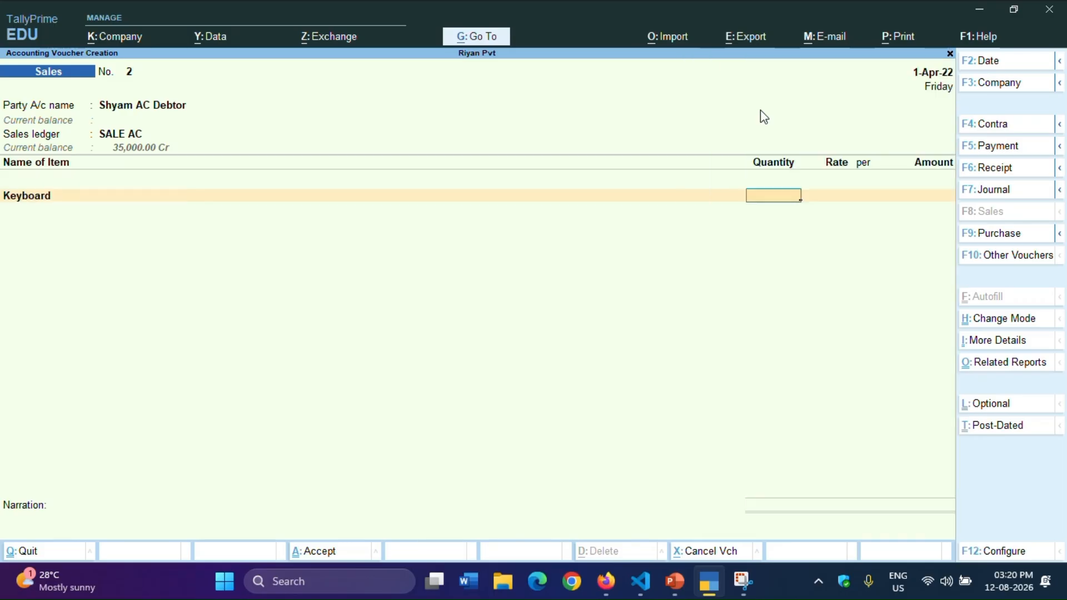
text(5)
key(Return)
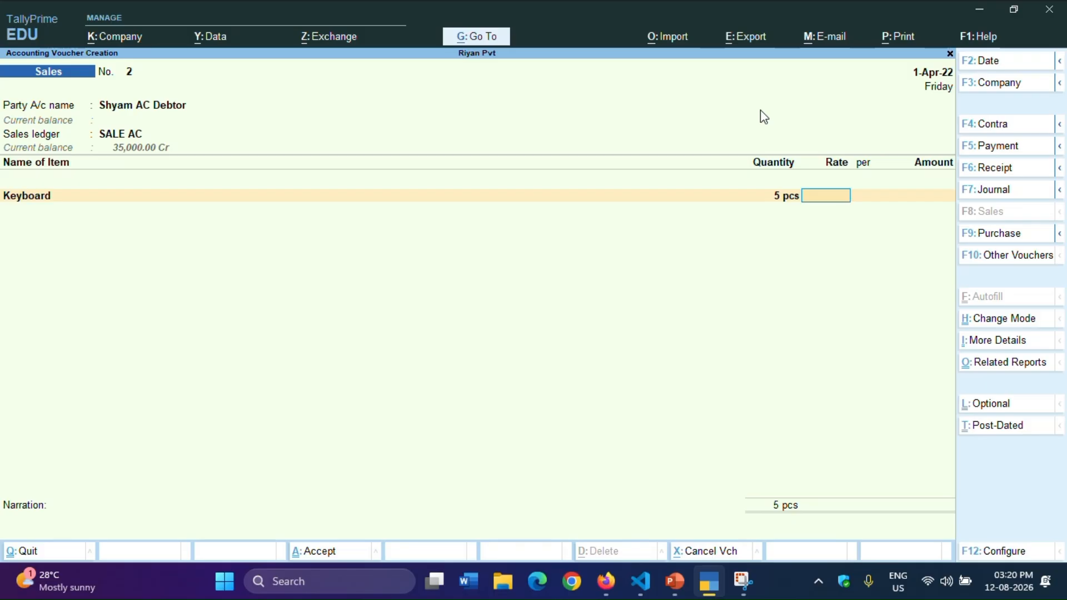
key(alt+s)
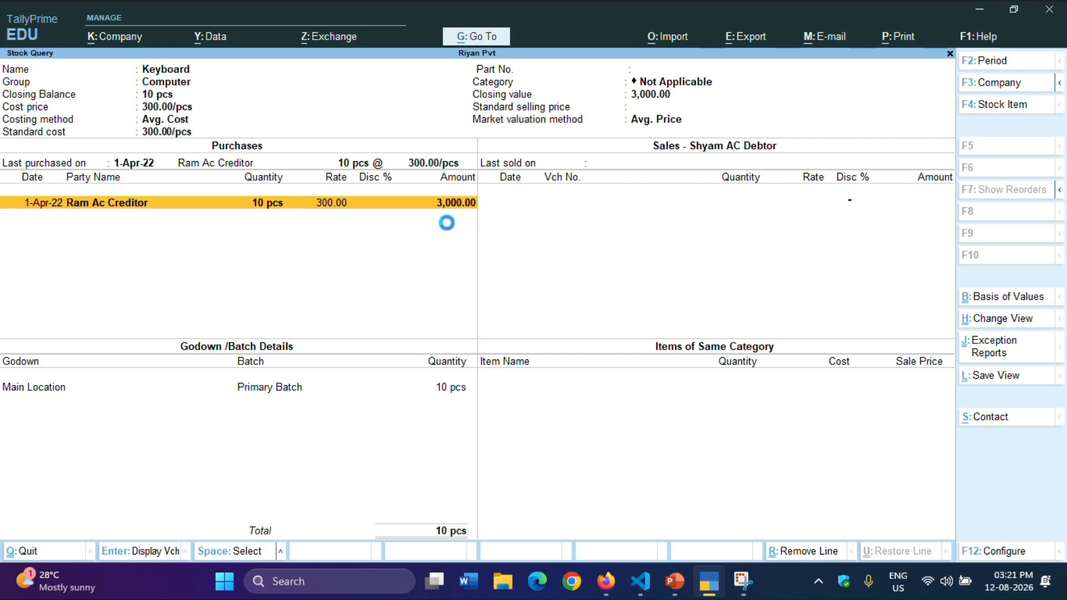
text(400)
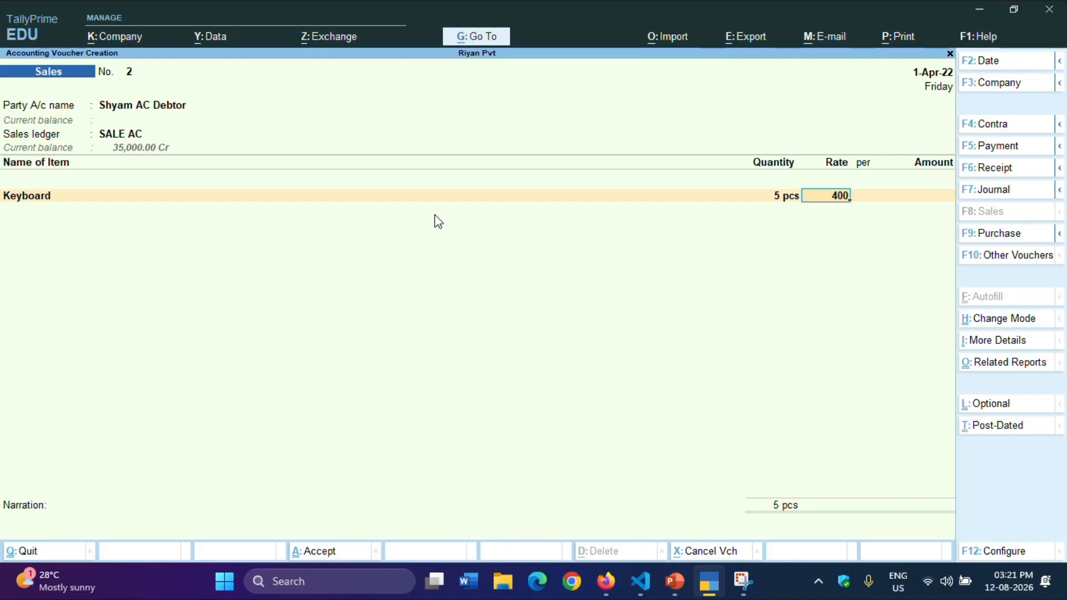
key(Return)
key(Return)
key(Return)
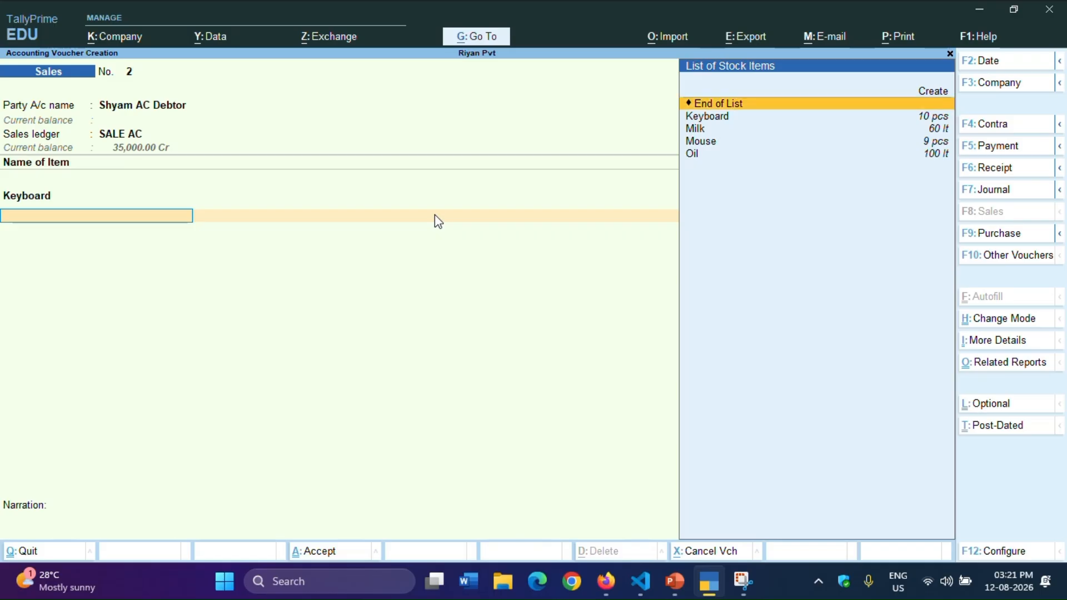
key(Return)
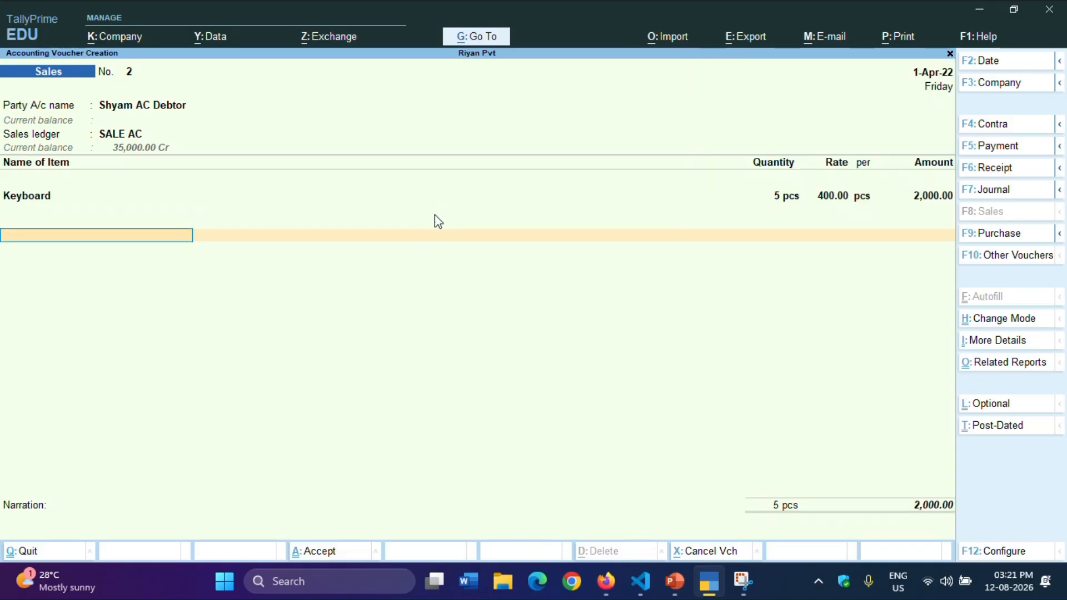
key(Return)
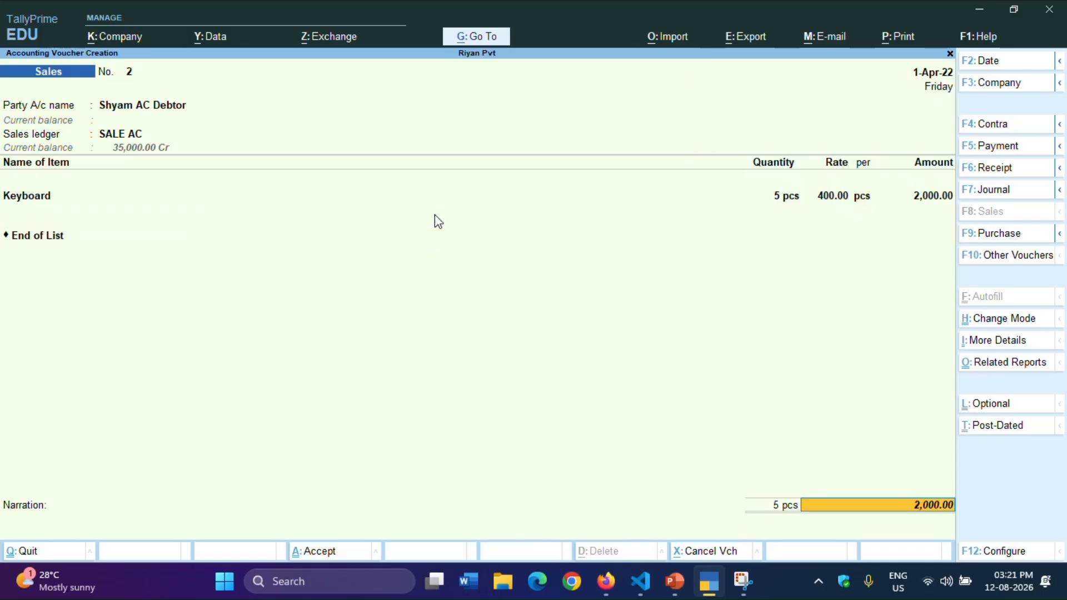
key(Return)
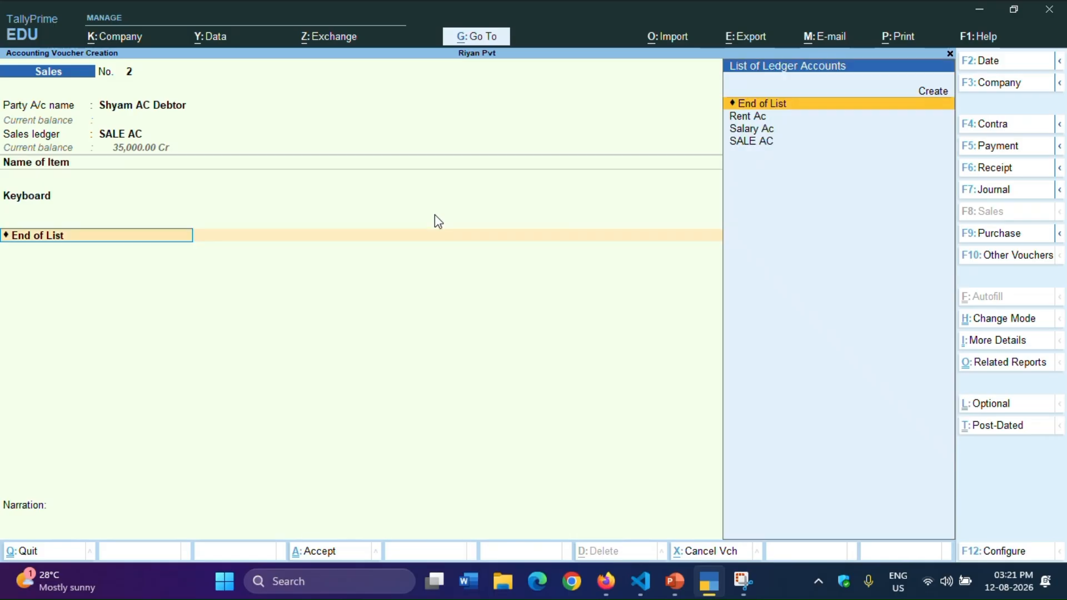
key(BackSpace)
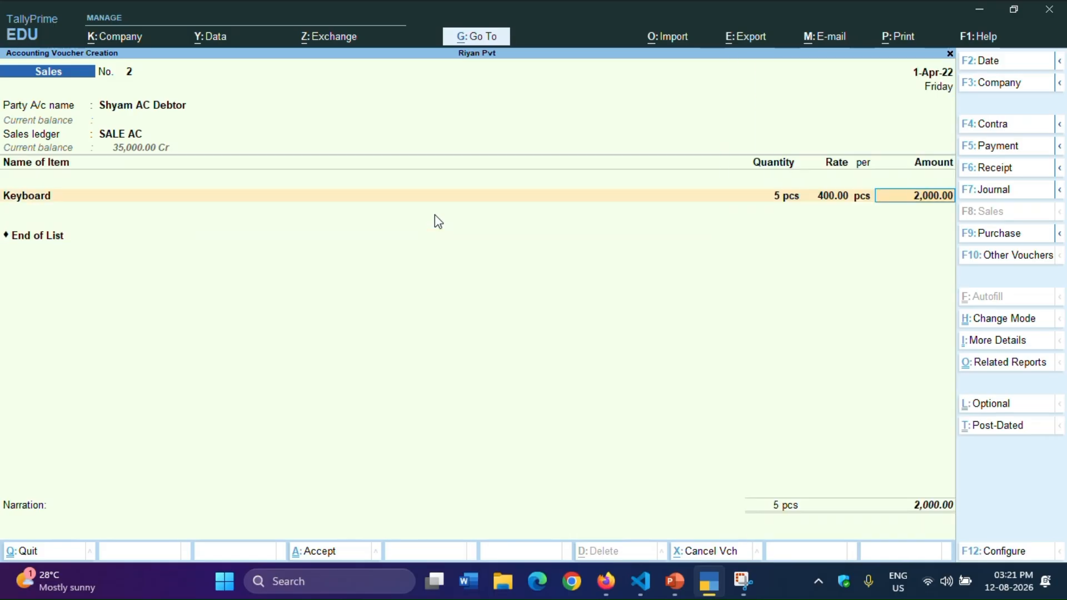
Add the stock item Mouse below Keyboard in the sales voucher with a quantity of 2 pcs.
key(Return)
key(Down)
key(Down)
key(Down)
key(Down)
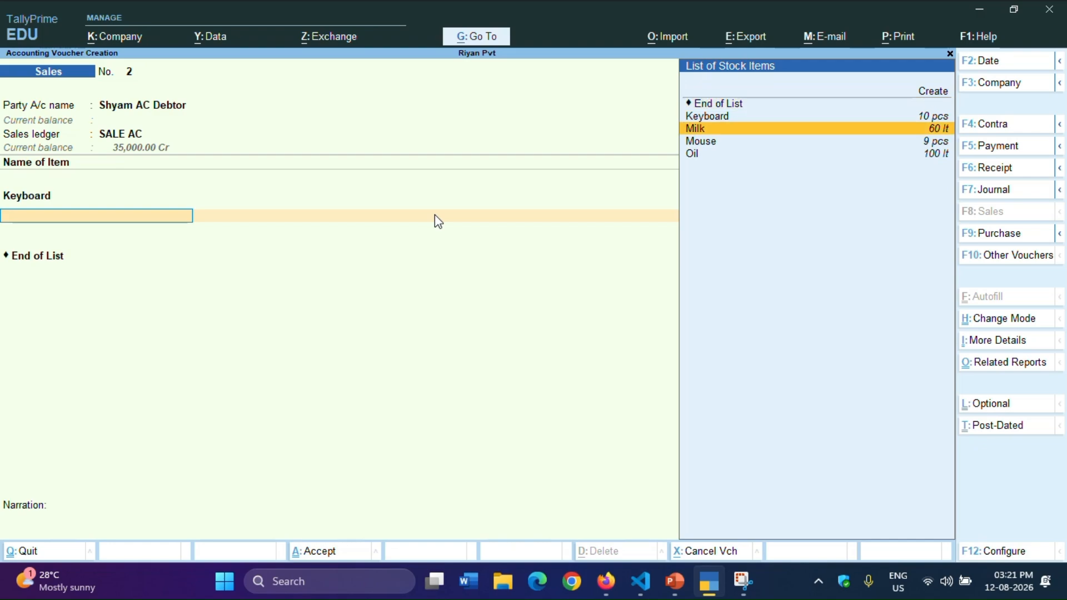
key(Return)
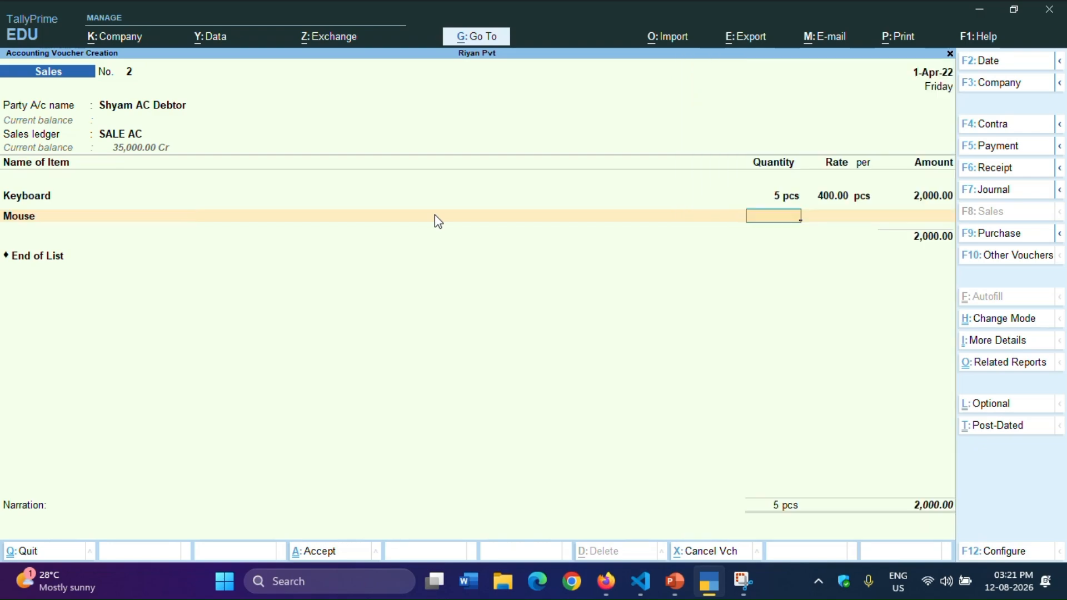
text(2)
key(Return)
Consult the stock query for Mouse and set its rate to 350 per piece.
key(alt+s)
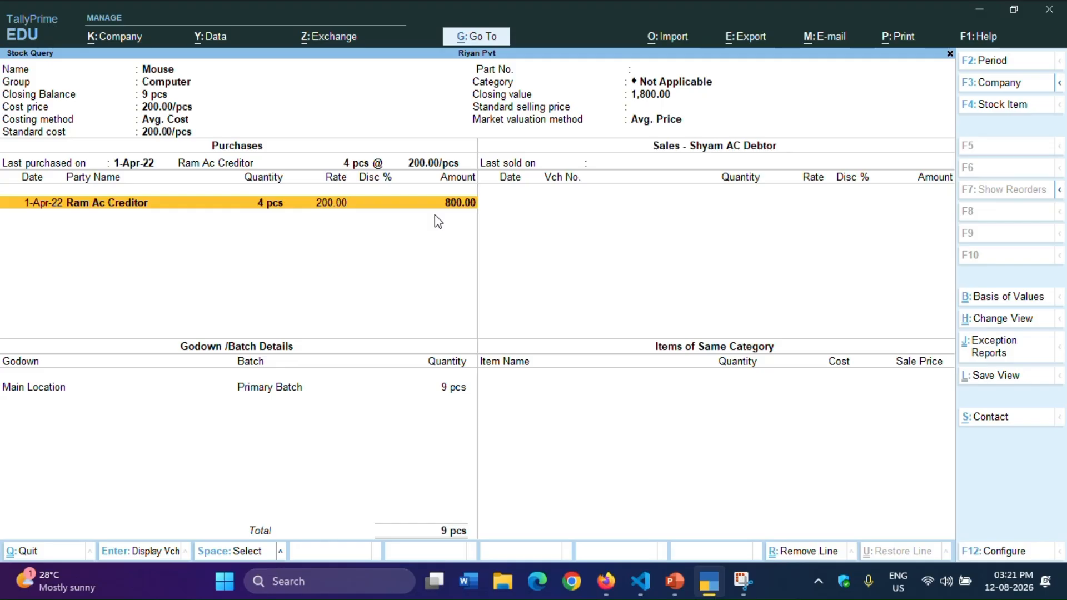
key(Escape)
text(3)
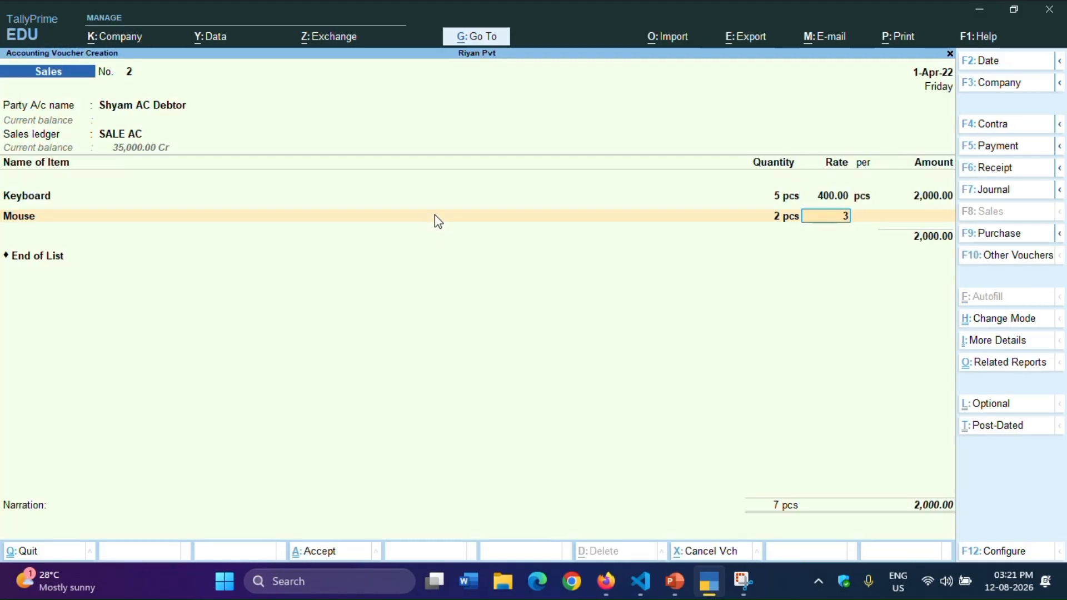
text(50)
key(Return)
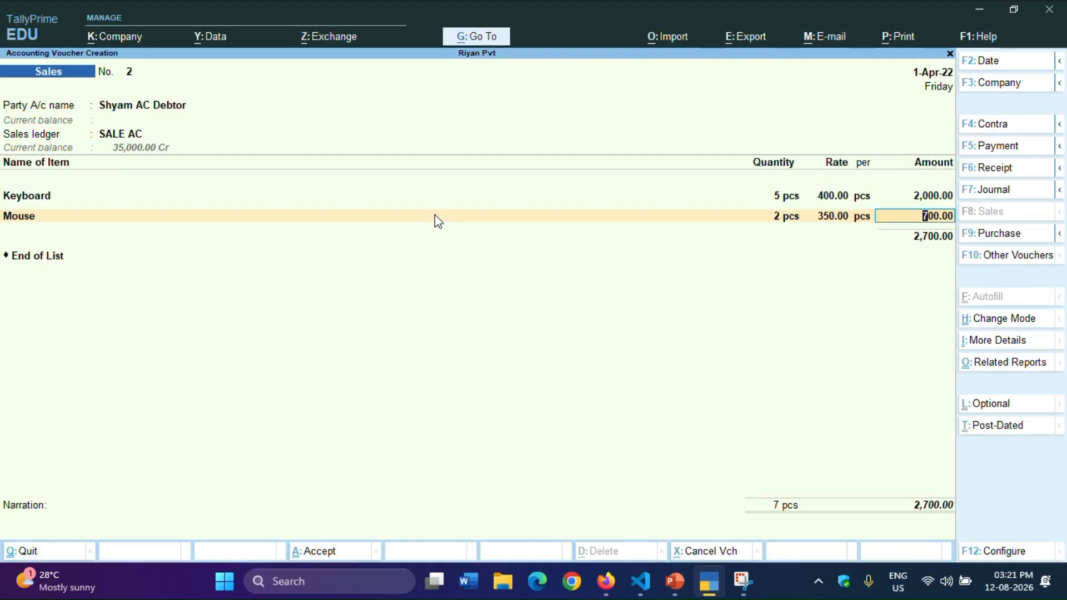
key(Return)
End the item and ledger lists, leave the narration blank and save the debtor's sales voucher.
key(Return)
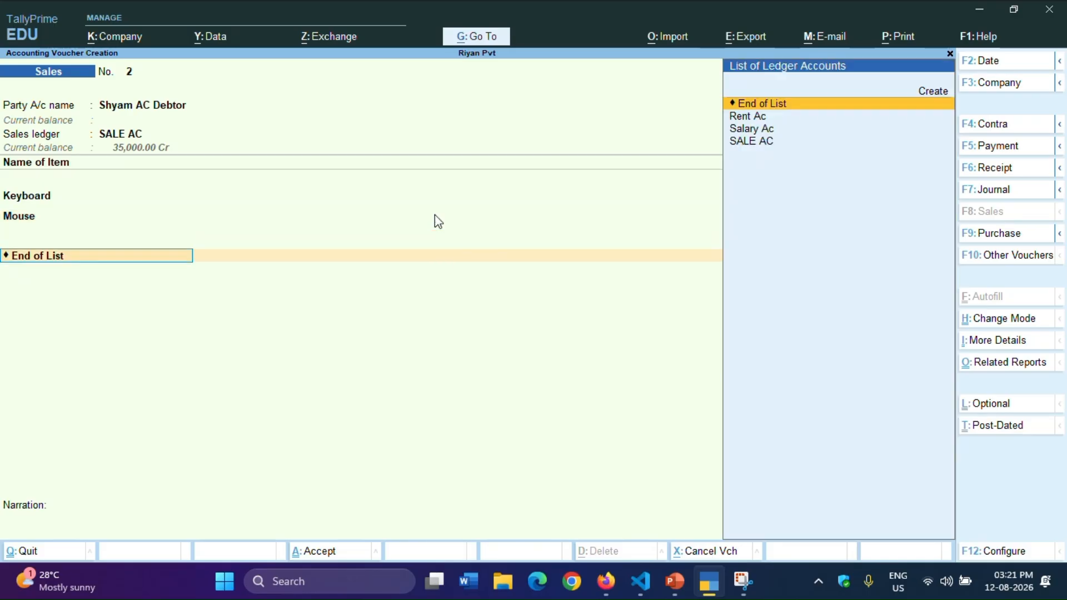
key(Return)
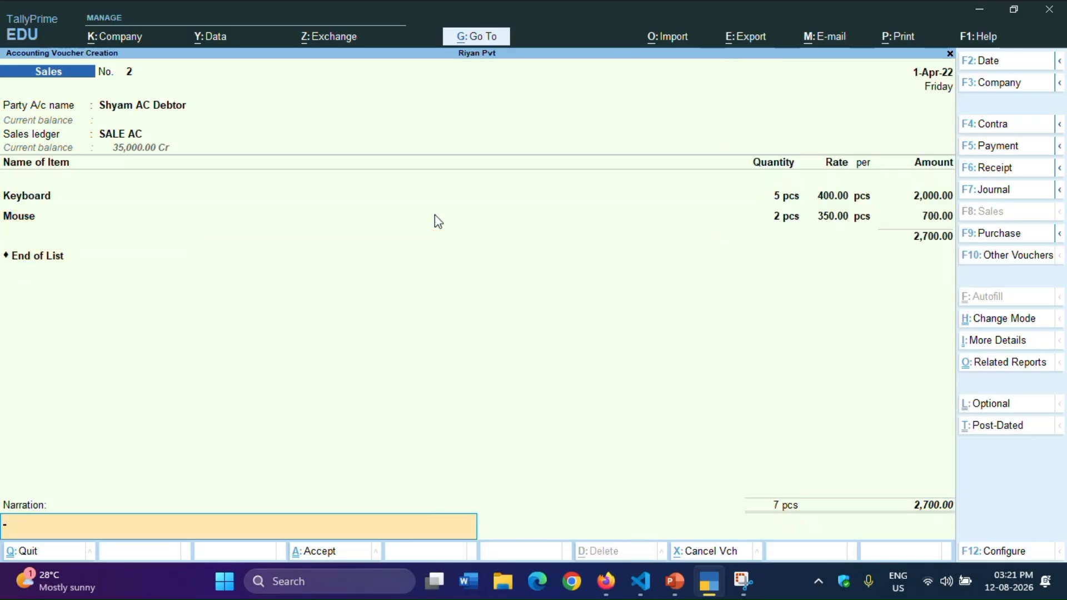
key(Return)
key(Return)
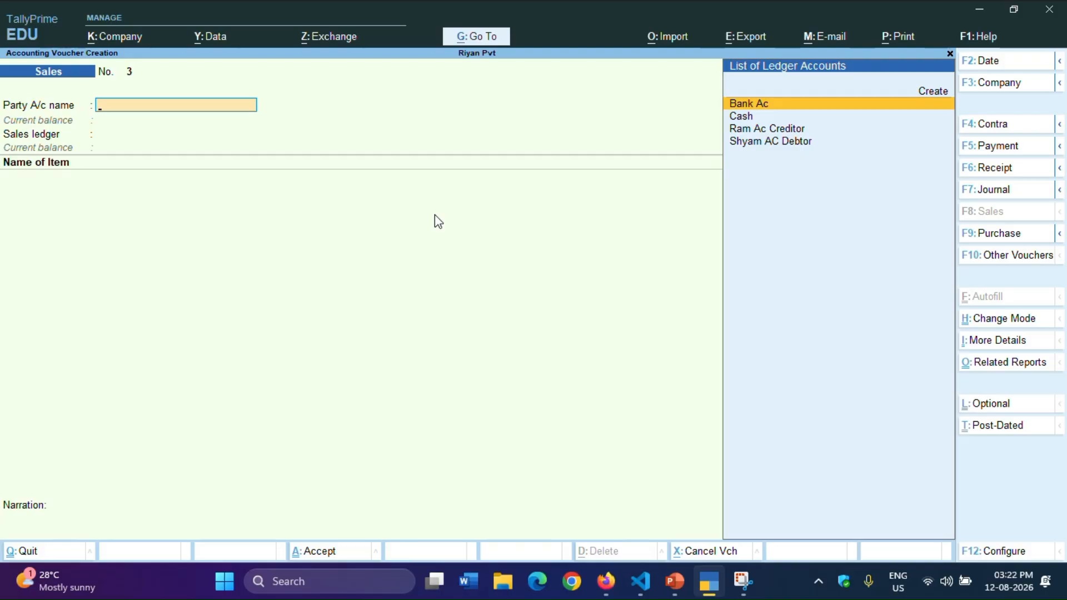
Choose Cash as the party account of the new sales voucher and leave all dispatch details blank.
key(Down)
key(Return)
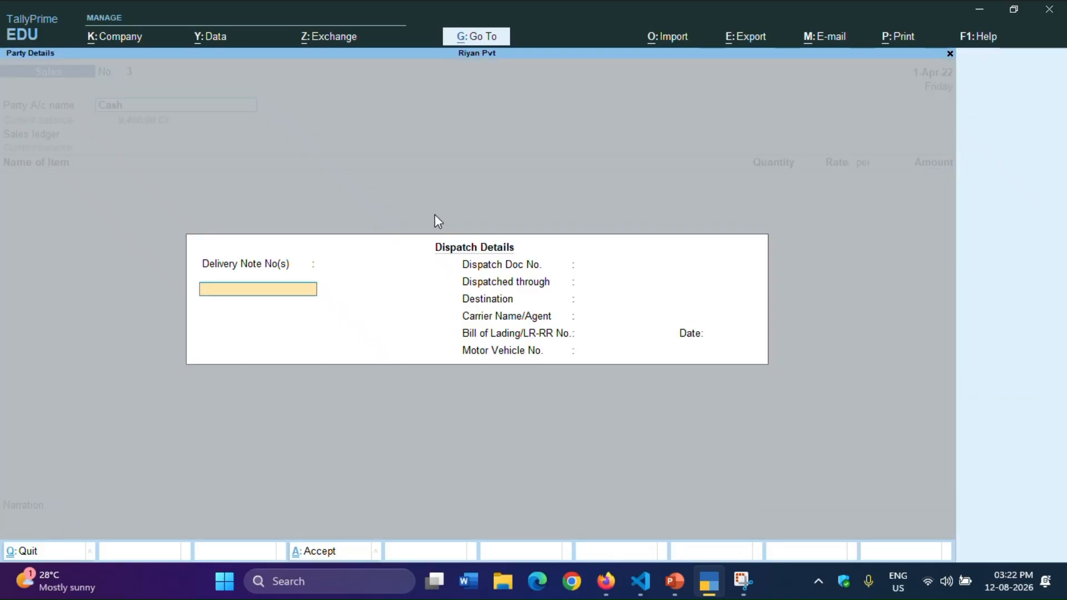
key(Return)
key(Return)
key(Return)
key(Return)
key(Return)
key(Return)
key(Return)
key(Return)
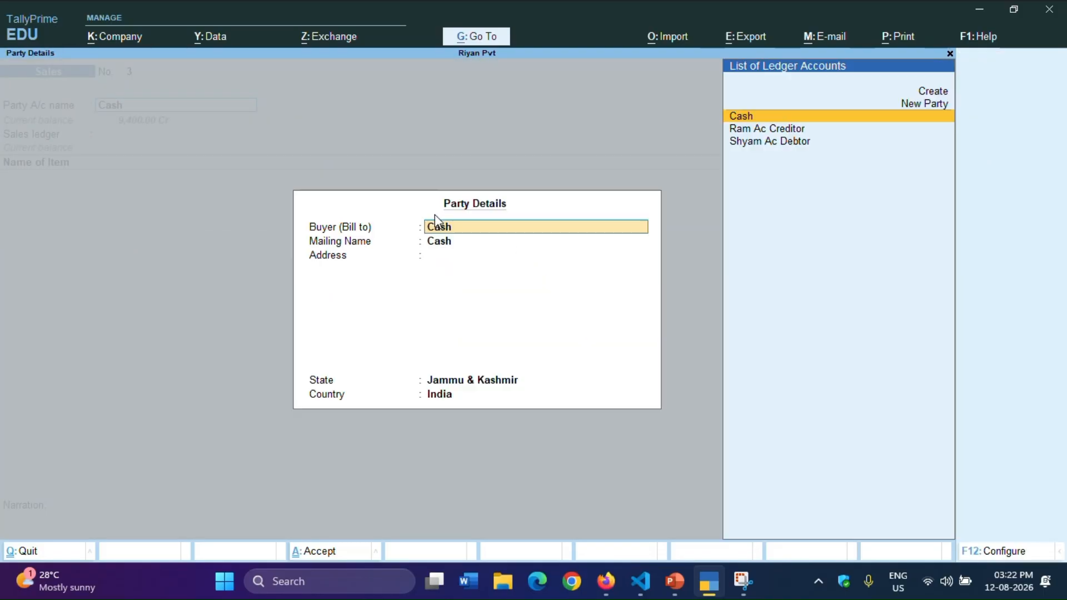
Select the debtor ledger as the buyer, accept the other party details with a blank address, and set the sales ledger to SALE AC.
key(Down)
key(Down)
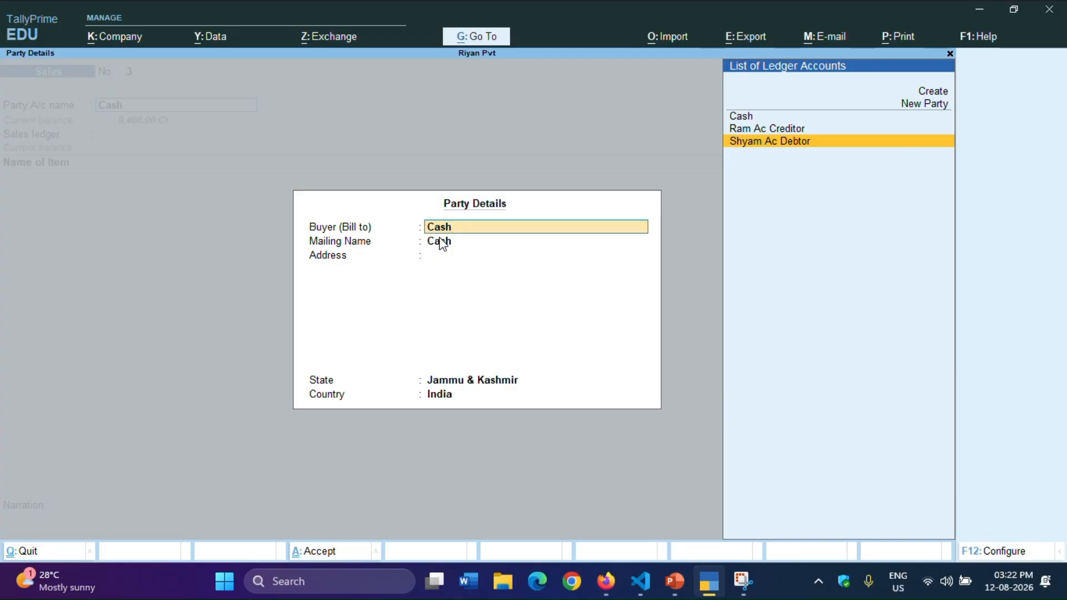
key(Return)
key(Return)
key(Return)
key(Return)
key(Return)
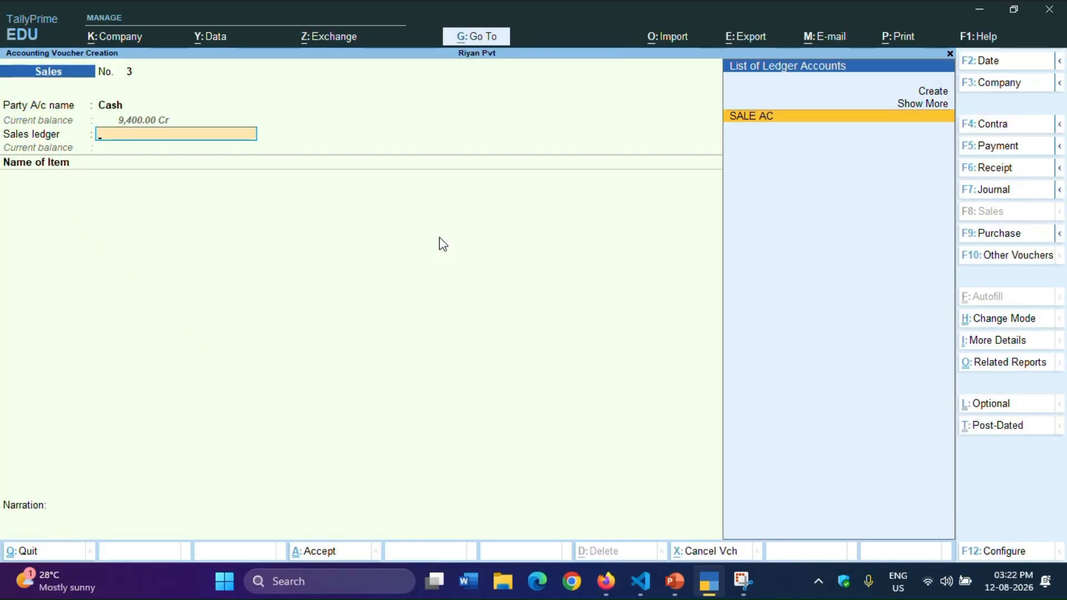
key(Down)
key(Down)
key(Return)
Add the stock item Oil to the cash sales voucher with a quantity of 60 lt.
key(Down)
key(Down)
key(Down)
key(Down)
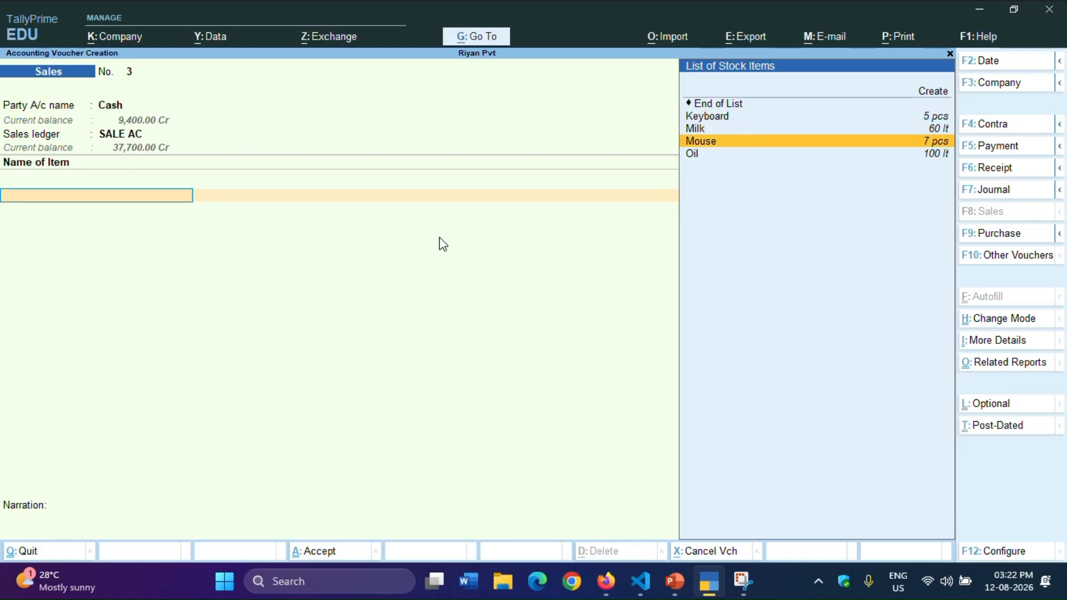
key(Return)
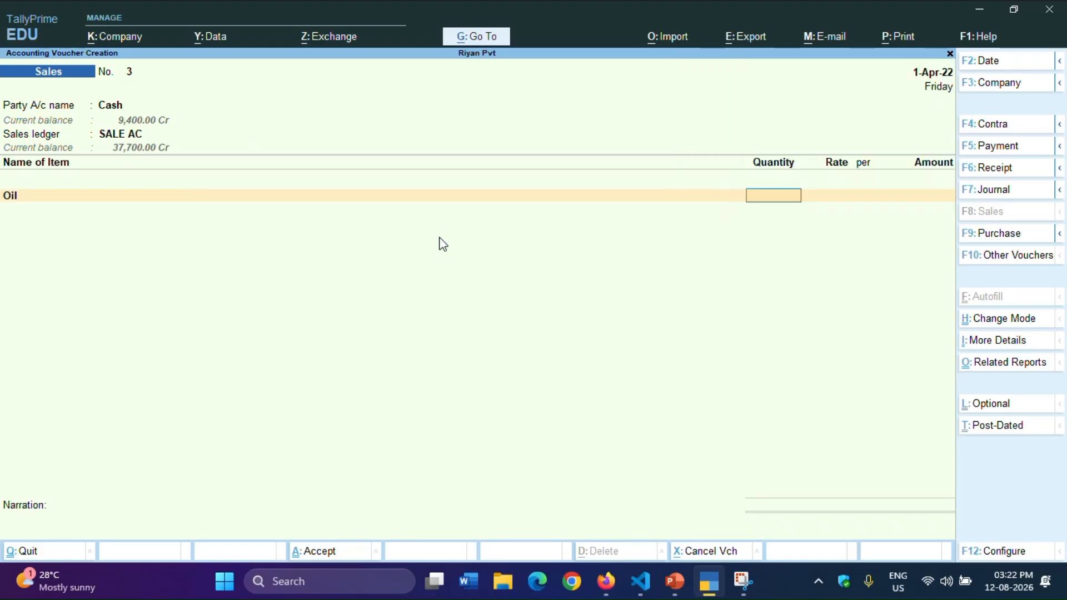
text(60)
key(Return)
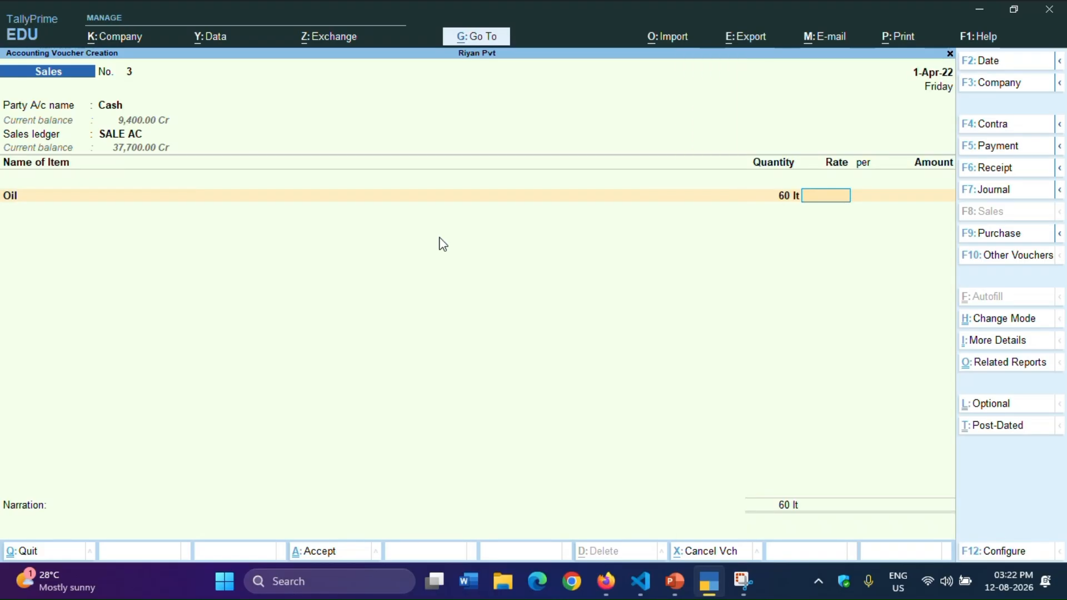
Consult the stock query for Oil and set its rate to 72 per lt.
key(alt+s)
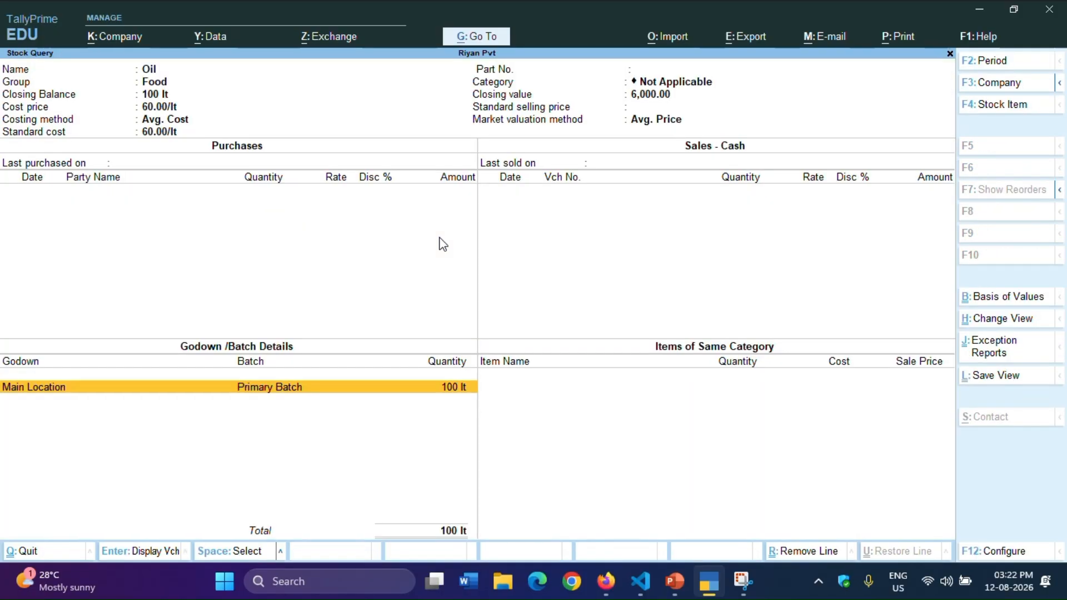
key(Escape)
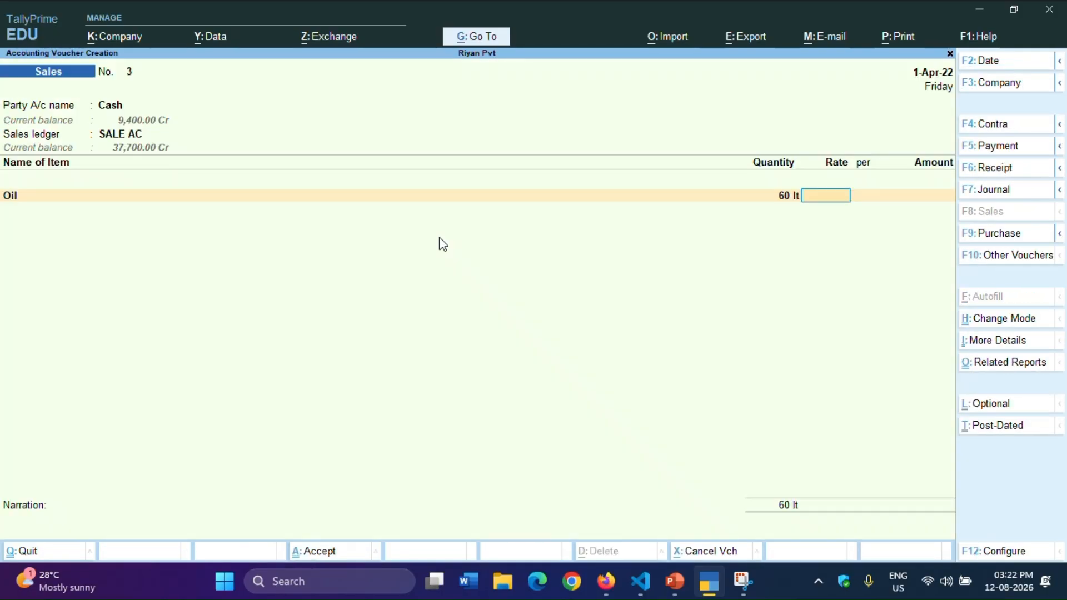
text(72)
key(Return)
key(Return)
key(Return)
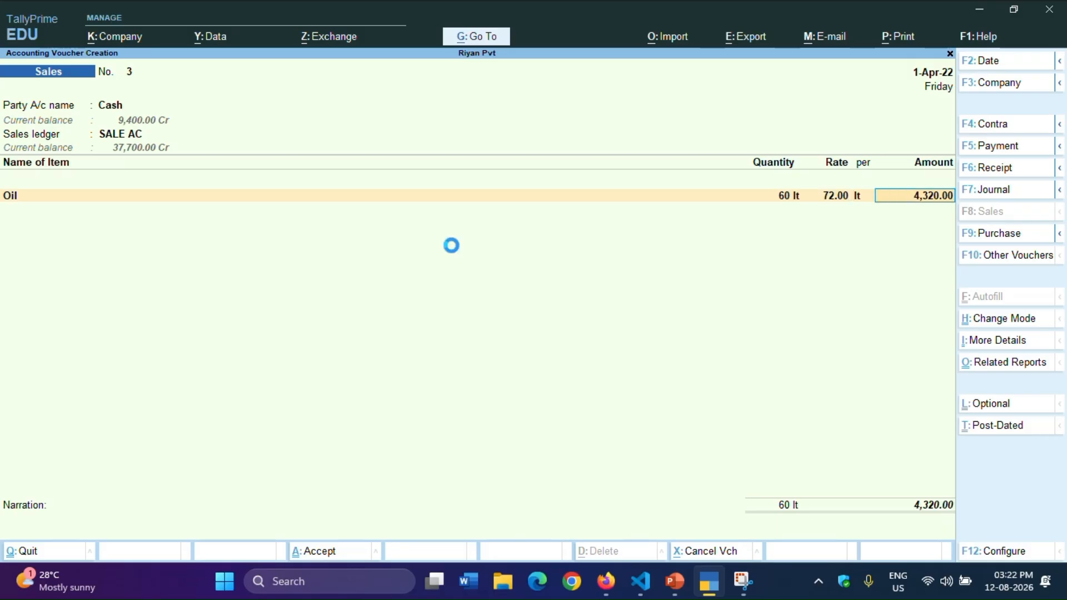
Finish the item list and save the oil sales voucher without a narration.
key(Return)
key(Return)
key(Return)
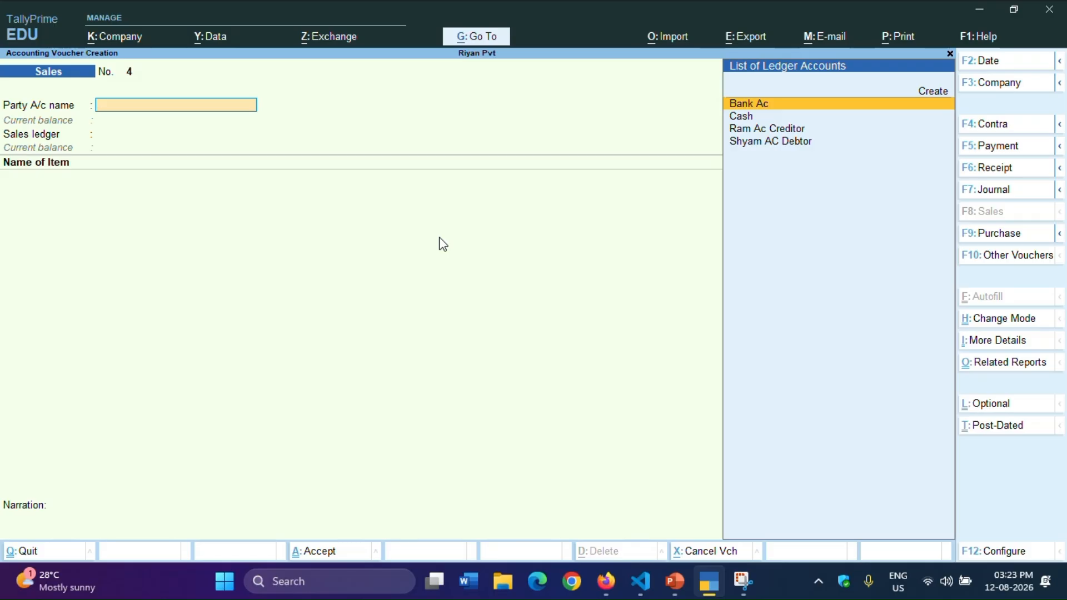
Choose Cash as the party account for another sales voucher and skip all its dispatch details.
key(Up)
key(Down)
key(Down)
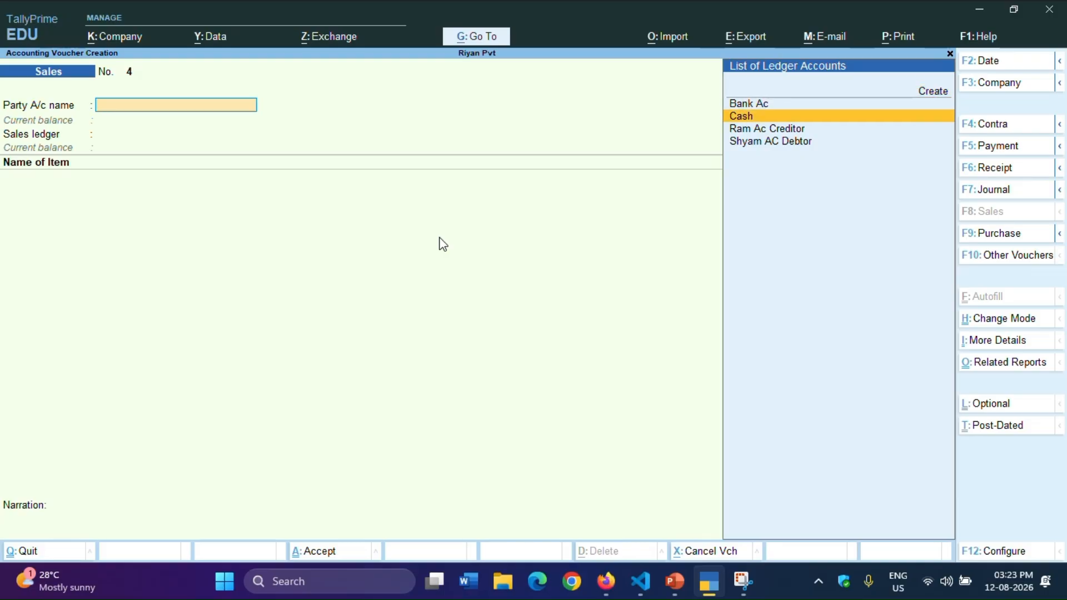
key(Return)
key(Return)
key(Return)
key(Return)
key(Return)
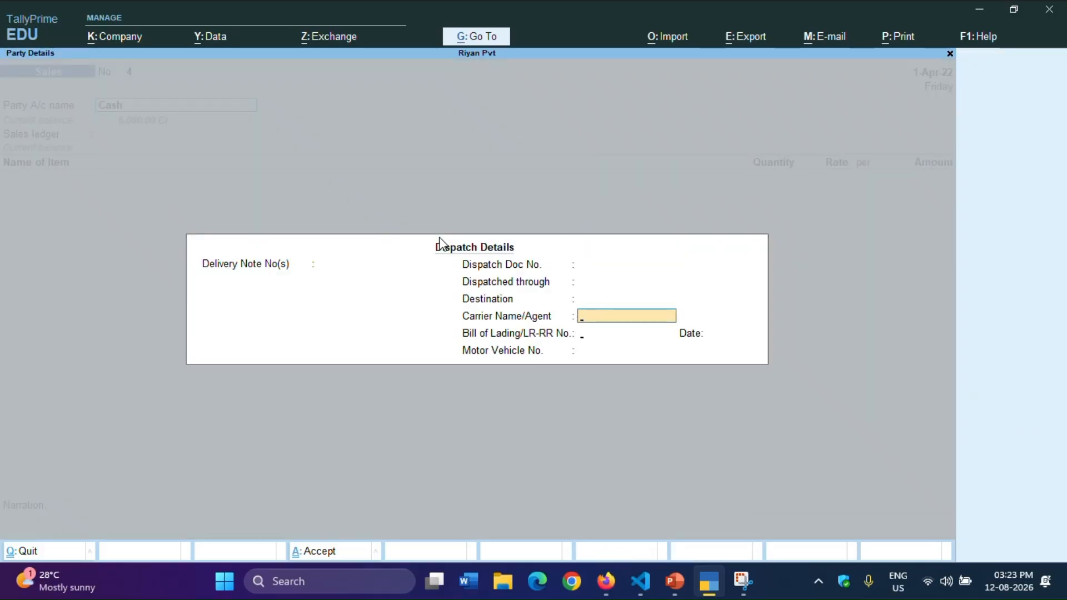
key(Return)
key(Return)
key(Return)
key(Return)
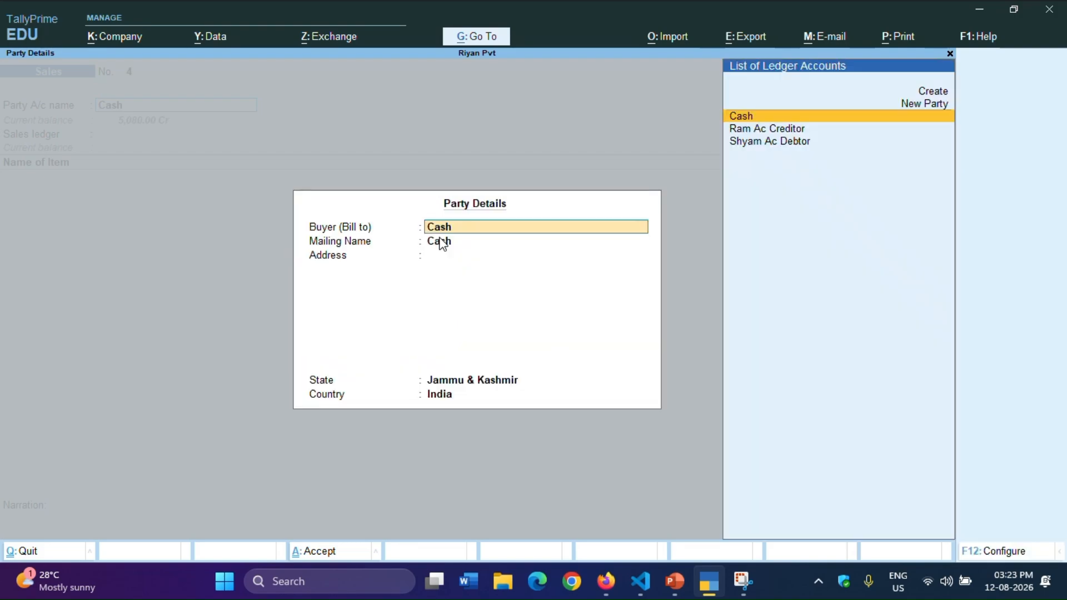
Enter the customer's name as a new-party buyer, accept the remaining party details, and set the sales ledger to SALE AC.
text(Aqib)
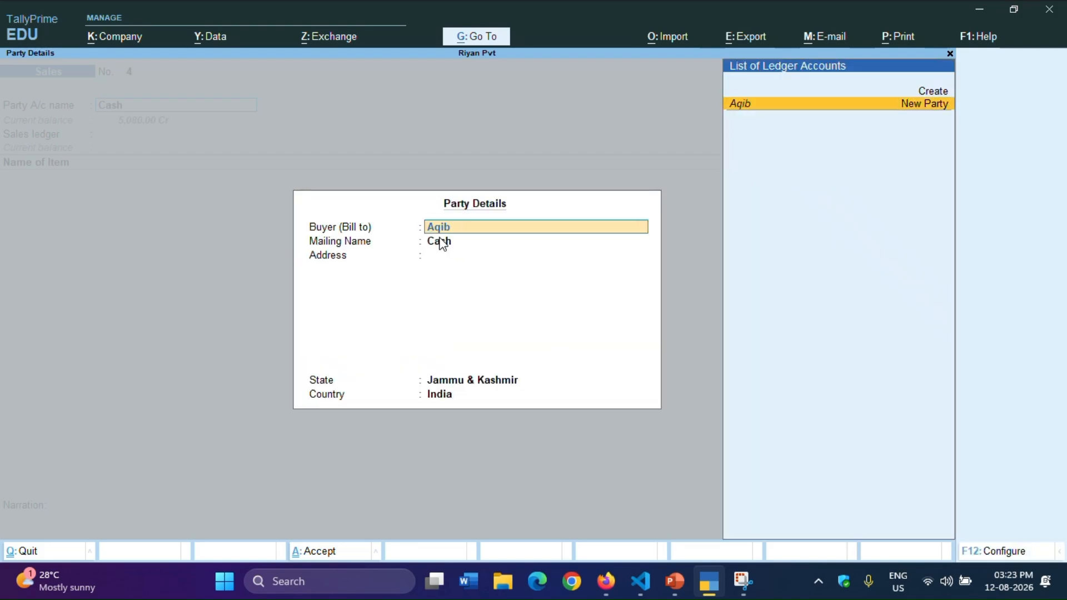
key(Return)
key(Return)
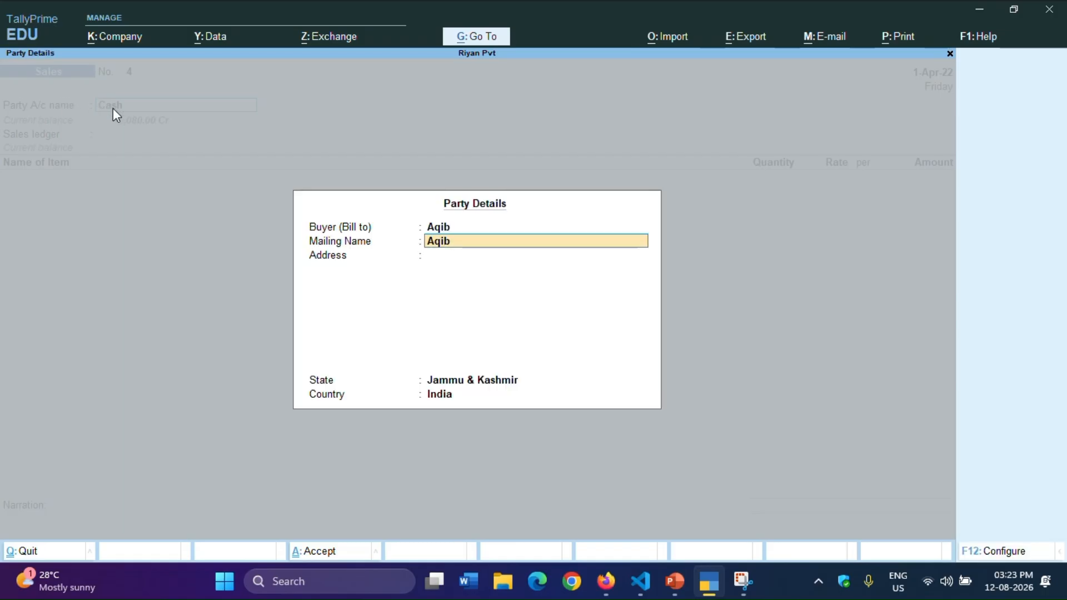
key(Return)
key(ctrl+a)
key(Return)
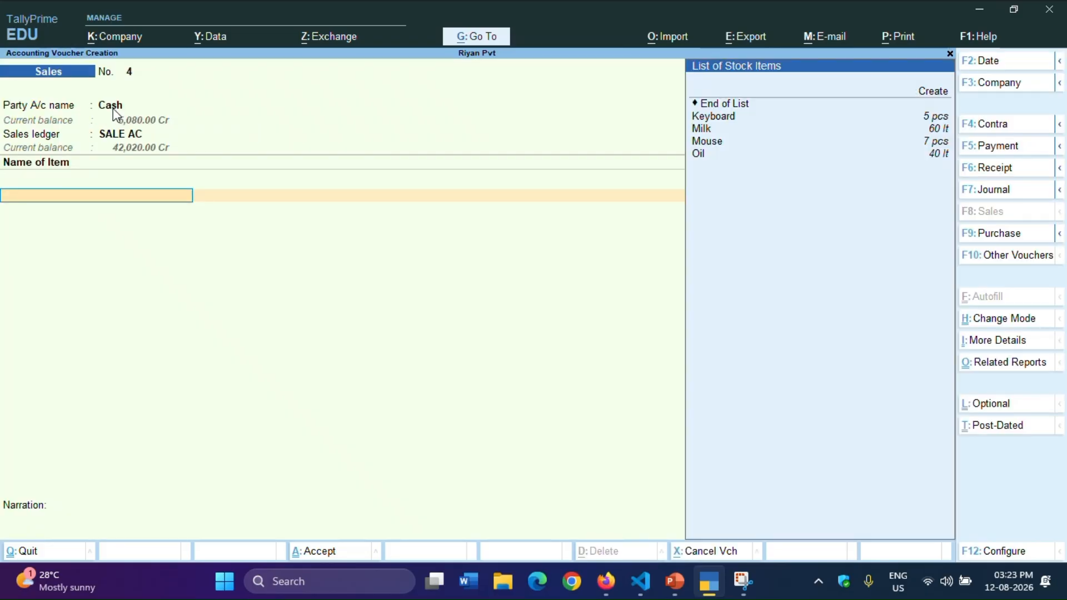
Add the stock item Keyboard with a quantity of 1 pcs at a rate of 500 per piece.
key(Down)
key(Return)
text(1)
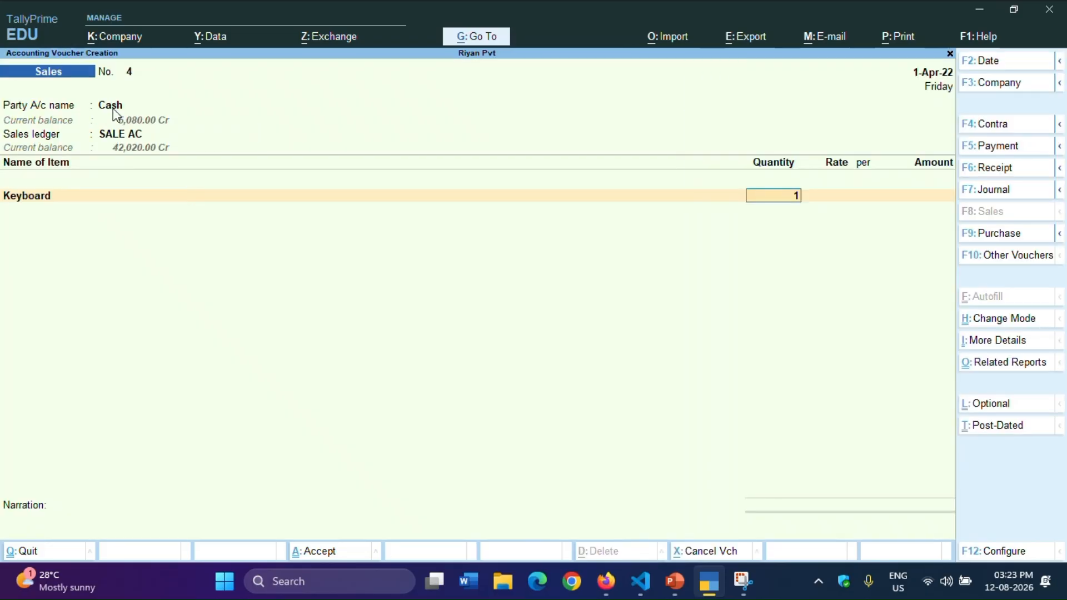
key(Return)
text(500)
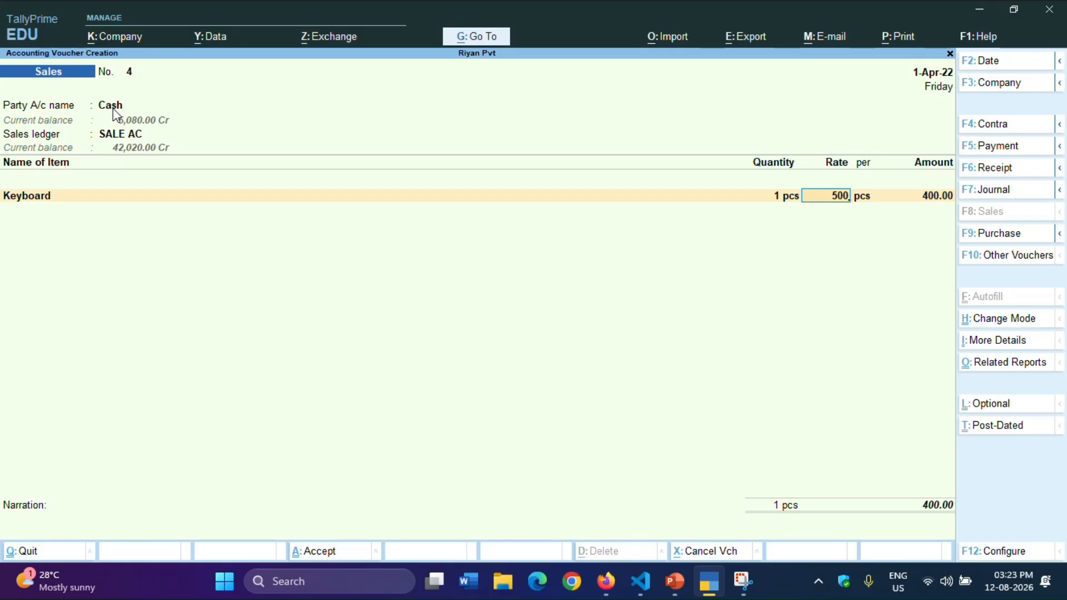
key(Return)
key(Return)
key(Return)
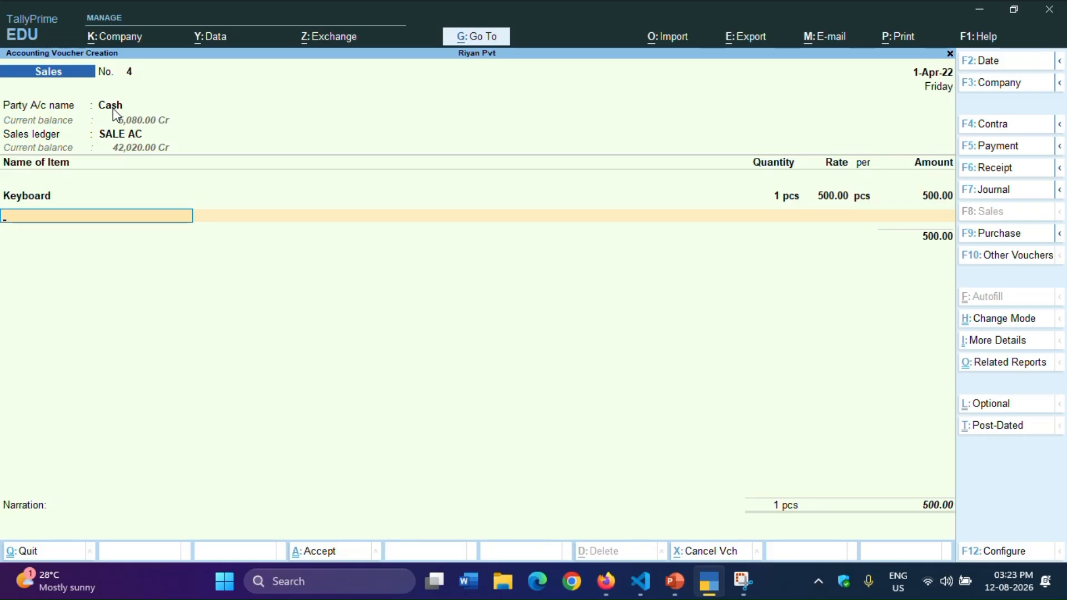
End the item and ledger lists and save the keyboard cash sale with a blank narration.
key(Return)
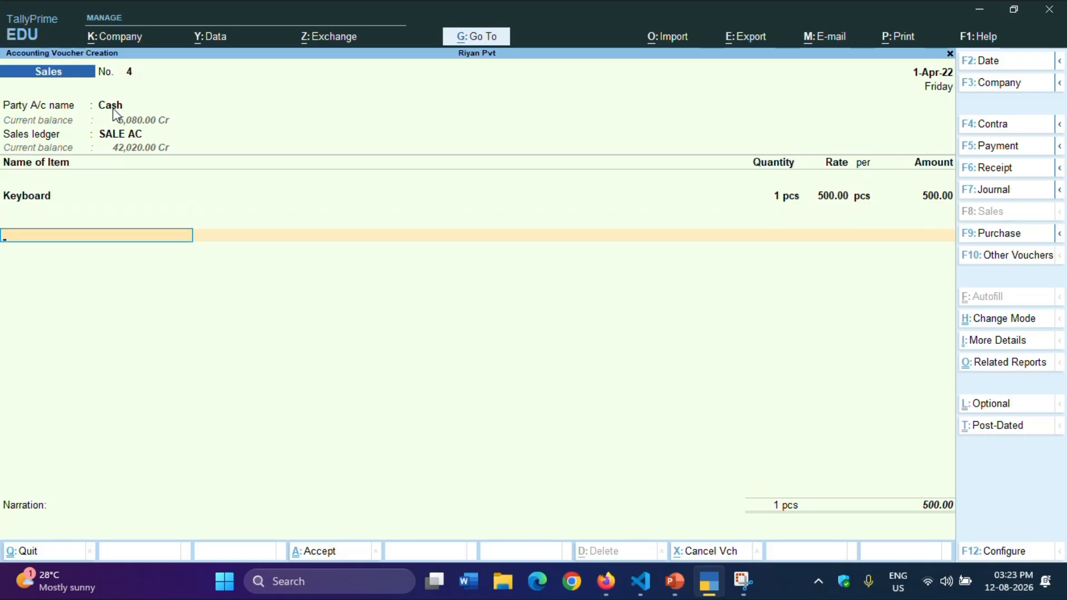
key(Return)
key(Return)
key(Return)
key(Return)
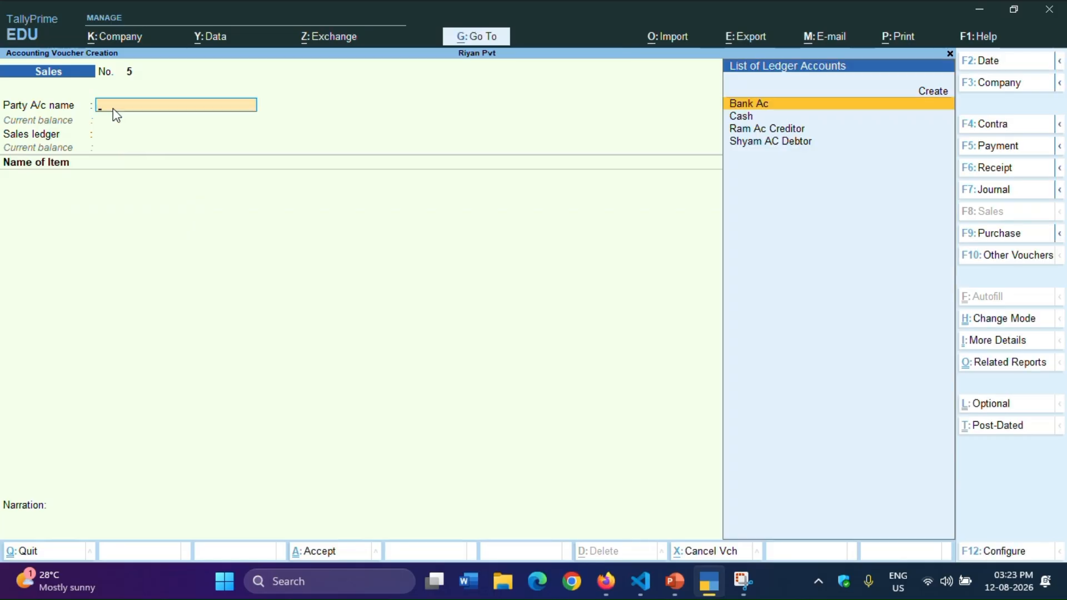
Leave voucher entry, review the recorded vouchers in the Day Book, and return to the Gateway of Tally.
key(Escape)
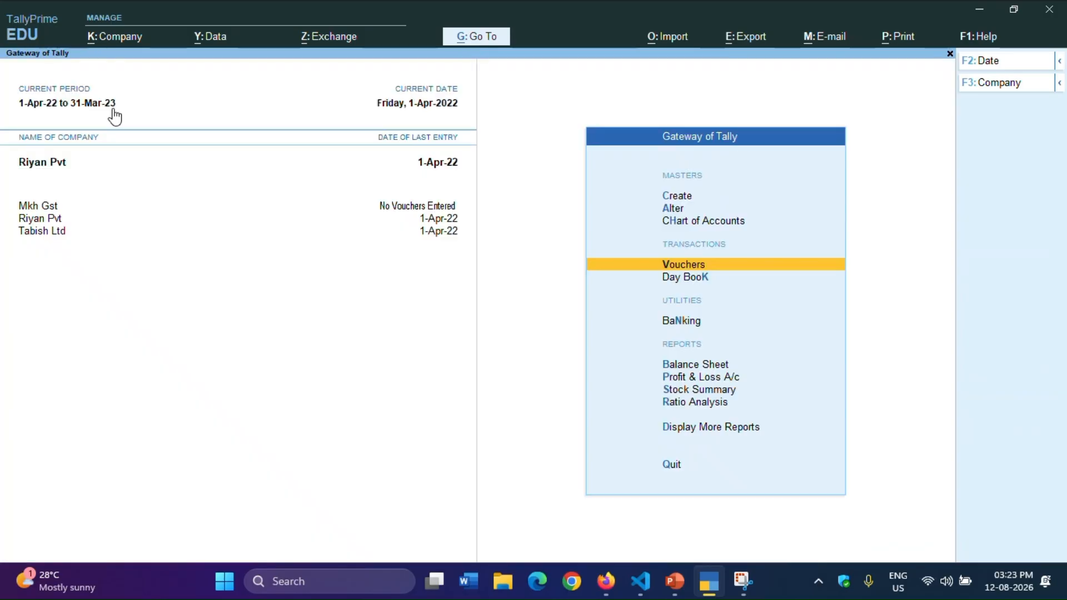
key(Down)
key(Return)
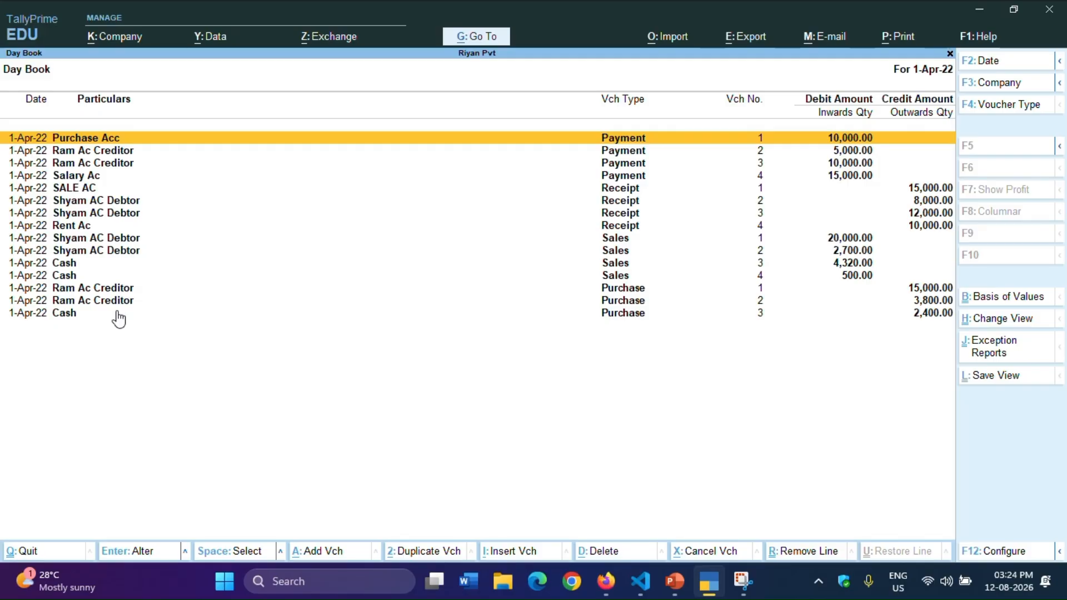
key(Escape)
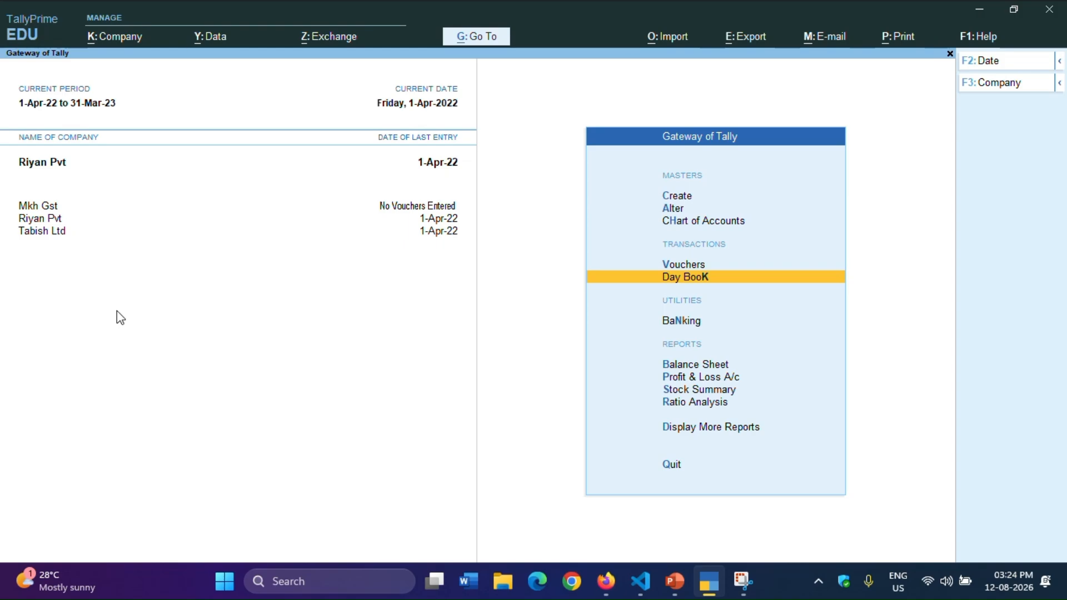
key(Up)
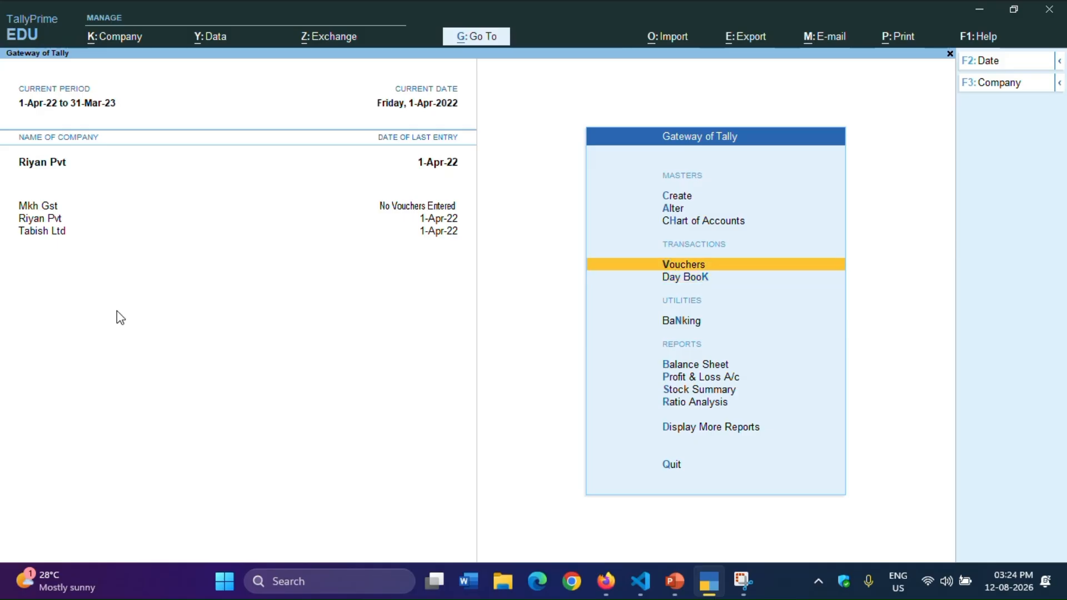